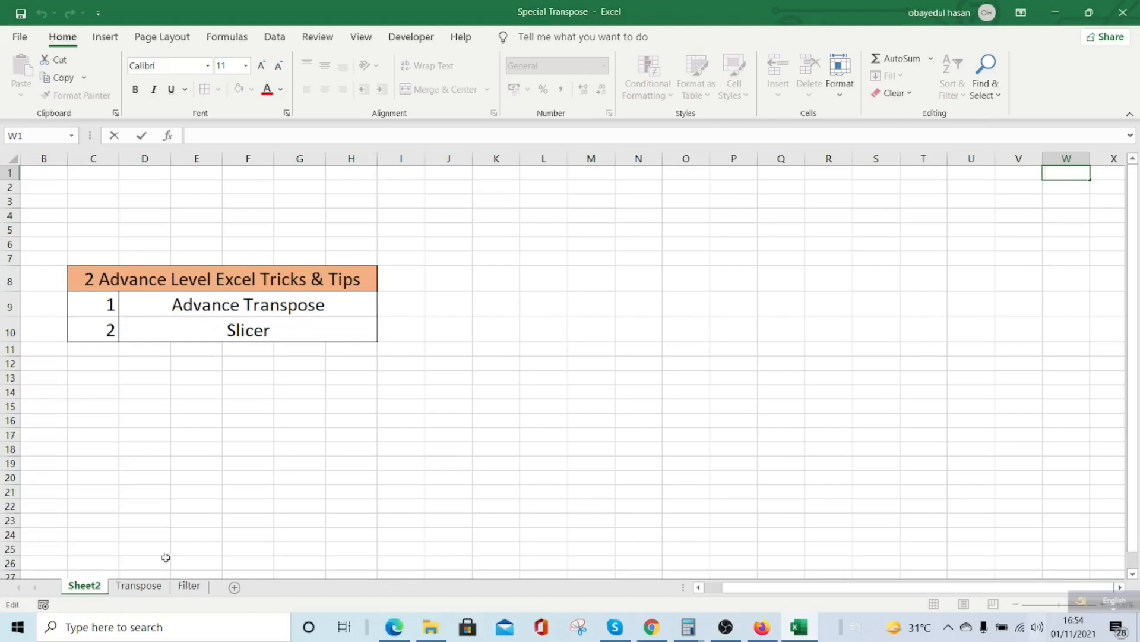
- On the Transpose sheet, copy D8:E12 and paste it transposed at G8 using Paste Special
{"action": "left_click", "coordinate": [141, 586]}
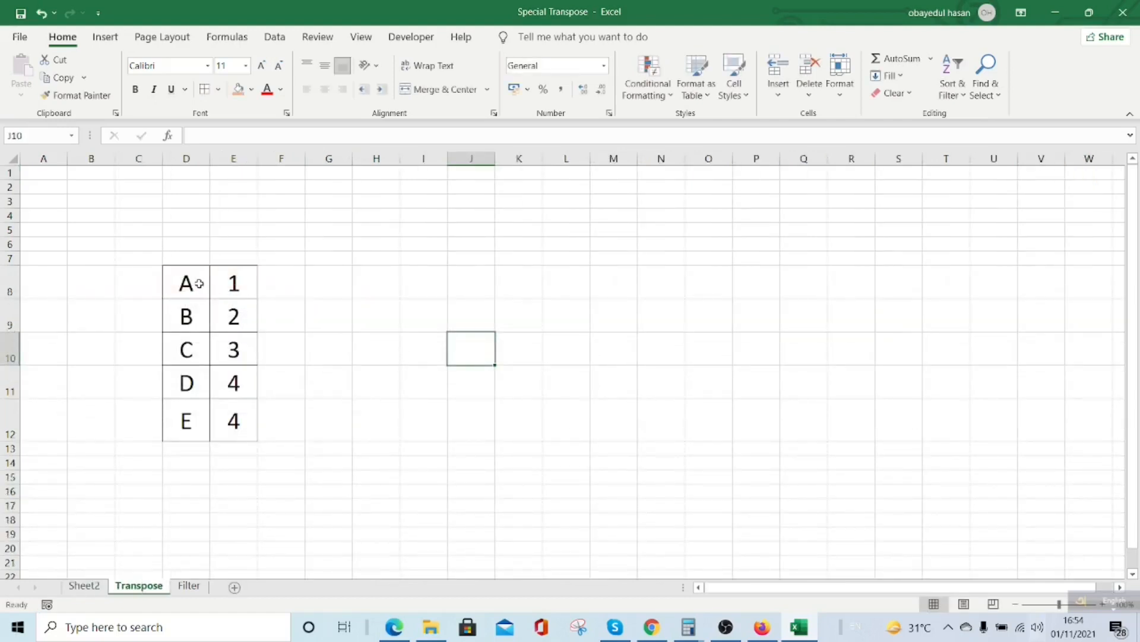
{"action": "left_click_drag", "start_coordinate": [186, 283], "coordinate": [250, 417]}
{"action": "key", "text": "ctrl+c"}
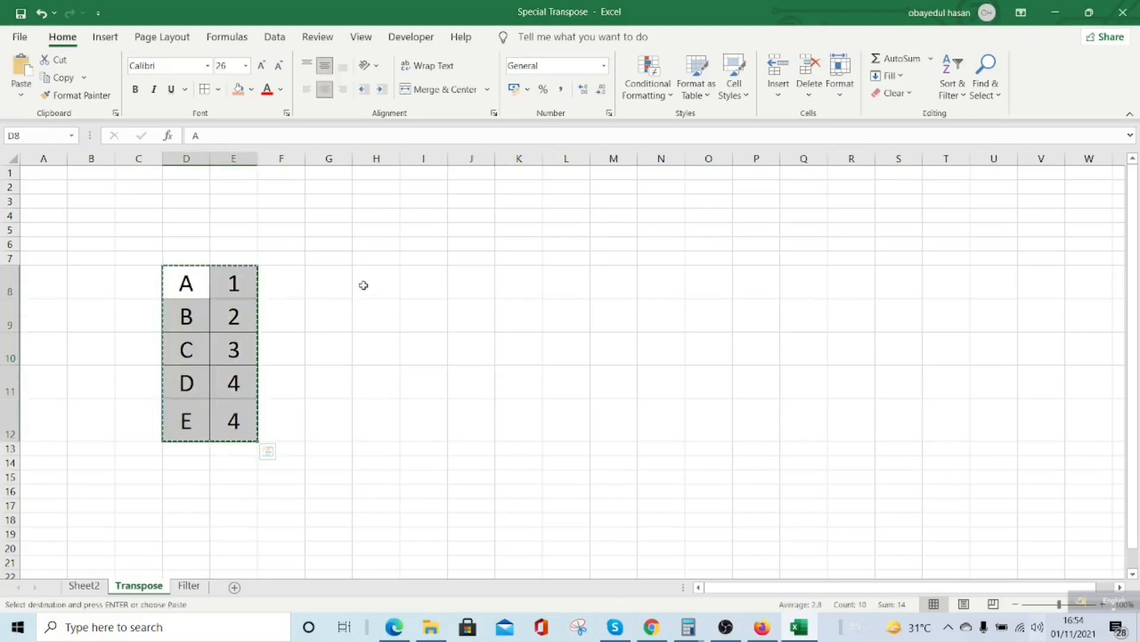
{"action": "right_click", "coordinate": [343, 287]}
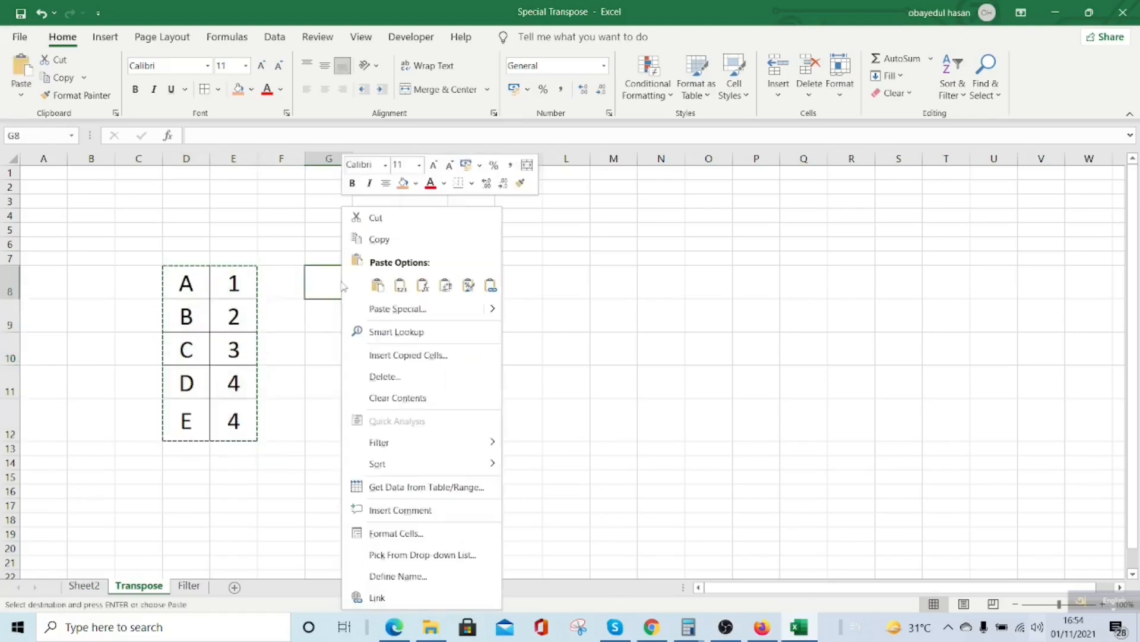
{"action": "left_click", "coordinate": [397, 309]}
{"action": "left_click", "coordinate": [406, 412]}
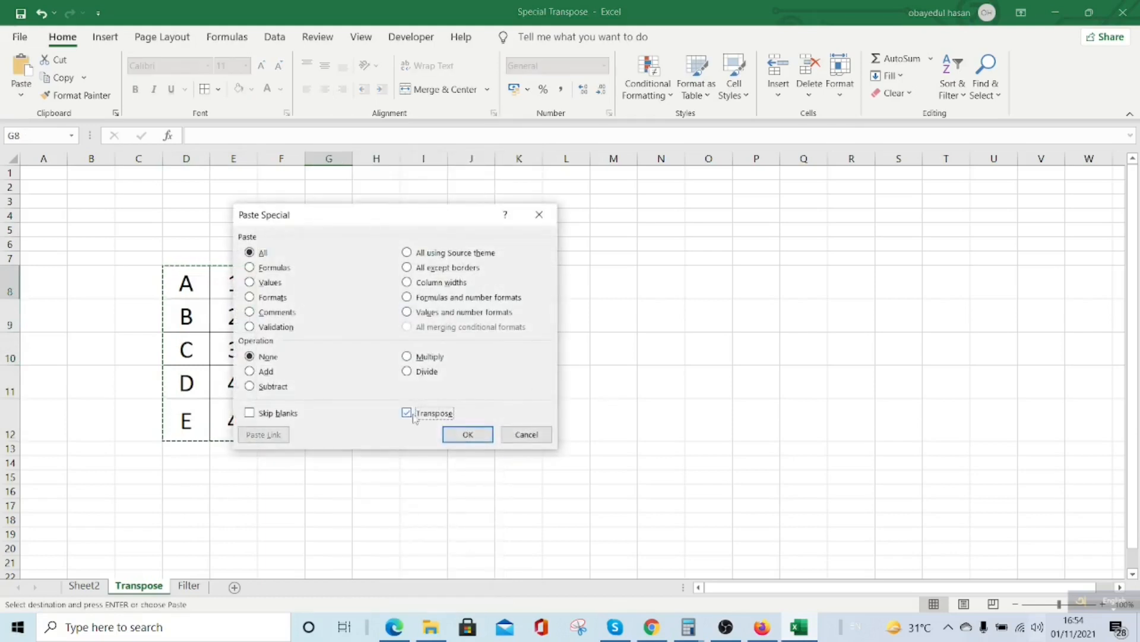
{"action": "left_click", "coordinate": [468, 434]}
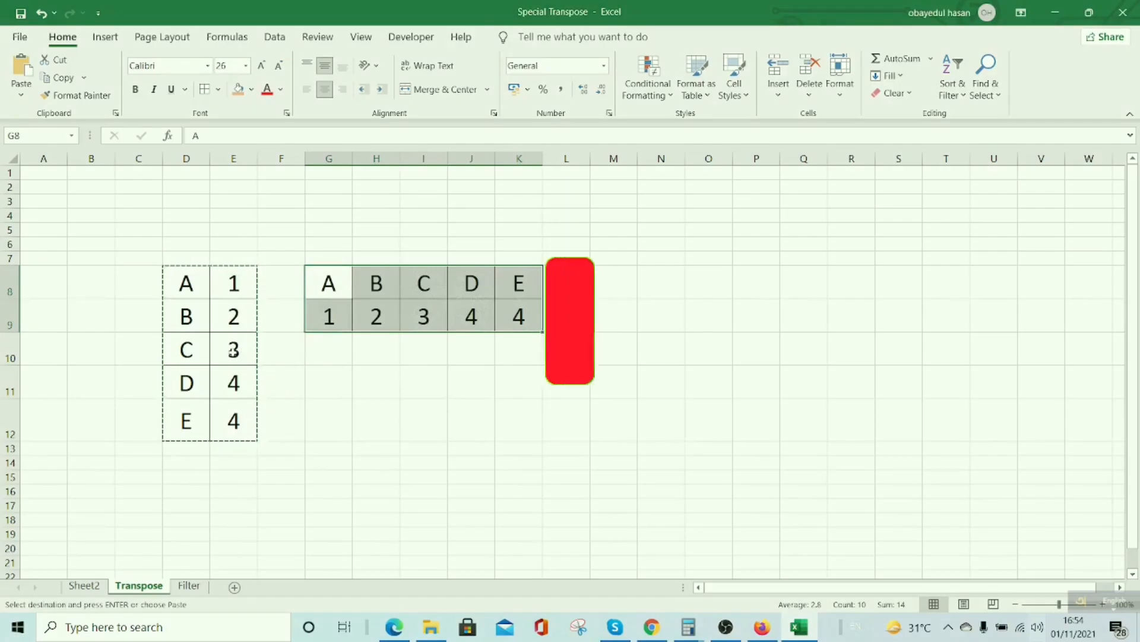
{"action": "key", "text": "Escape"}
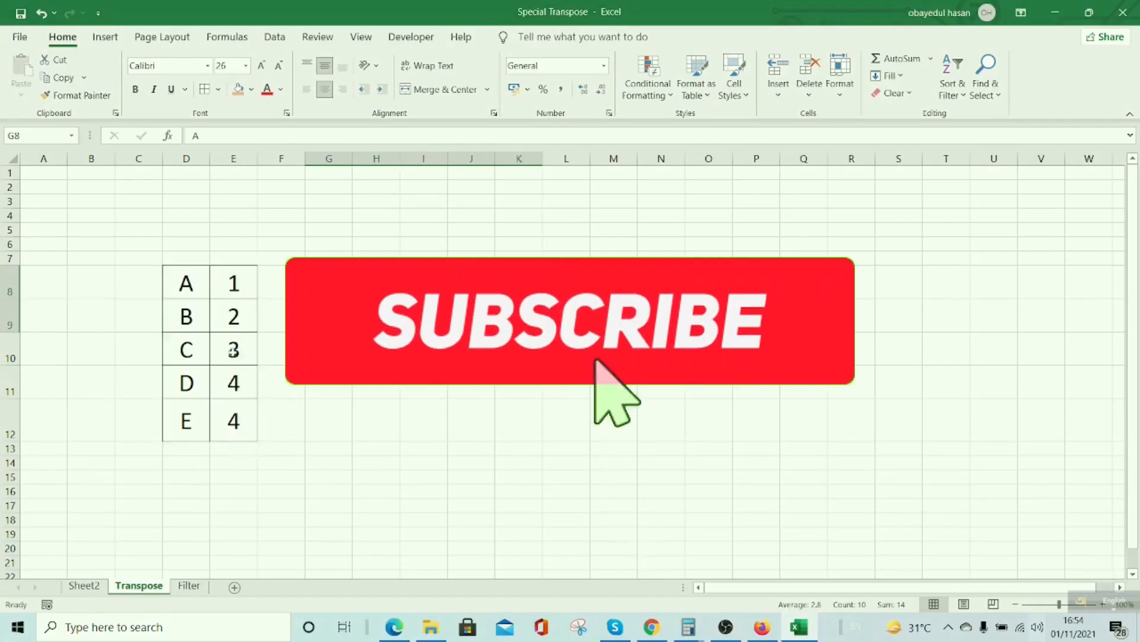
- Set E10 in the source table to 200 to test the pasted copy, and undo the change
{"action": "left_click", "coordinate": [233, 349]}
{"action": "type", "text": "200"}
{"action": "key", "text": "Return"}
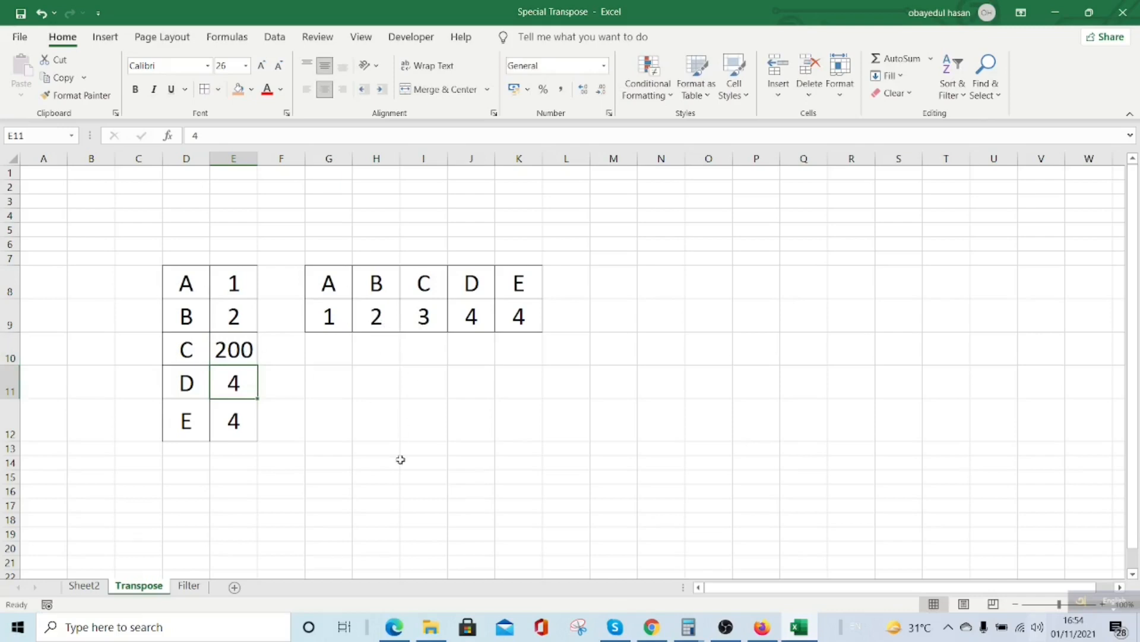
{"action": "key", "text": "ctrl+z"}
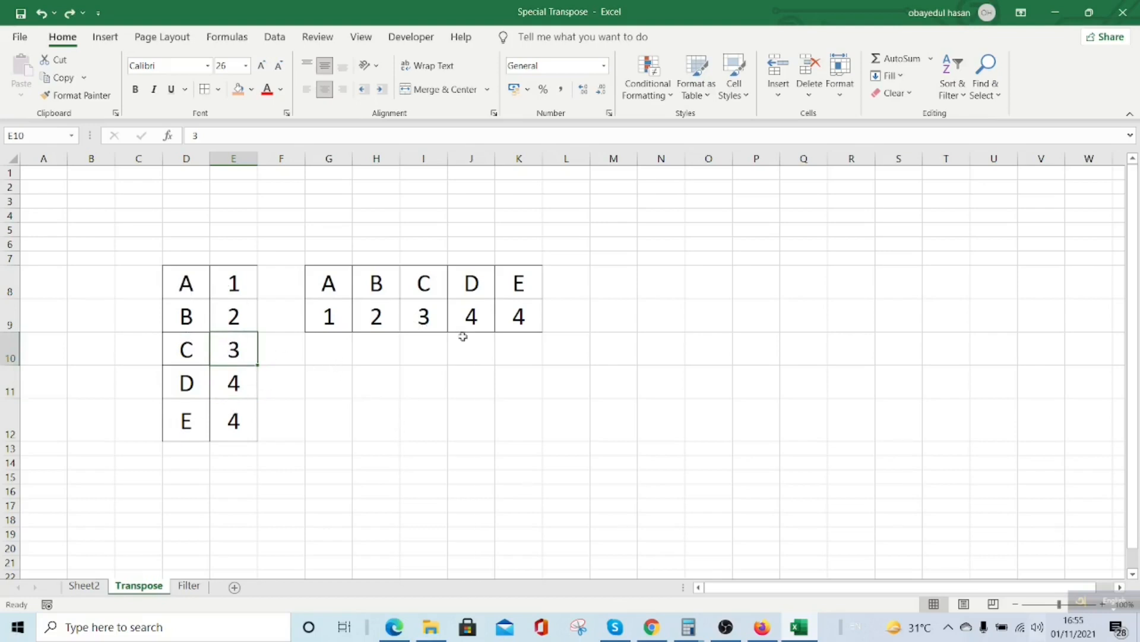
- Enter the array formula =TRANSPOSE(D8:E12) across the range G11:K12
{"action": "left_click_drag", "start_coordinate": [332, 371], "coordinate": [537, 417]}
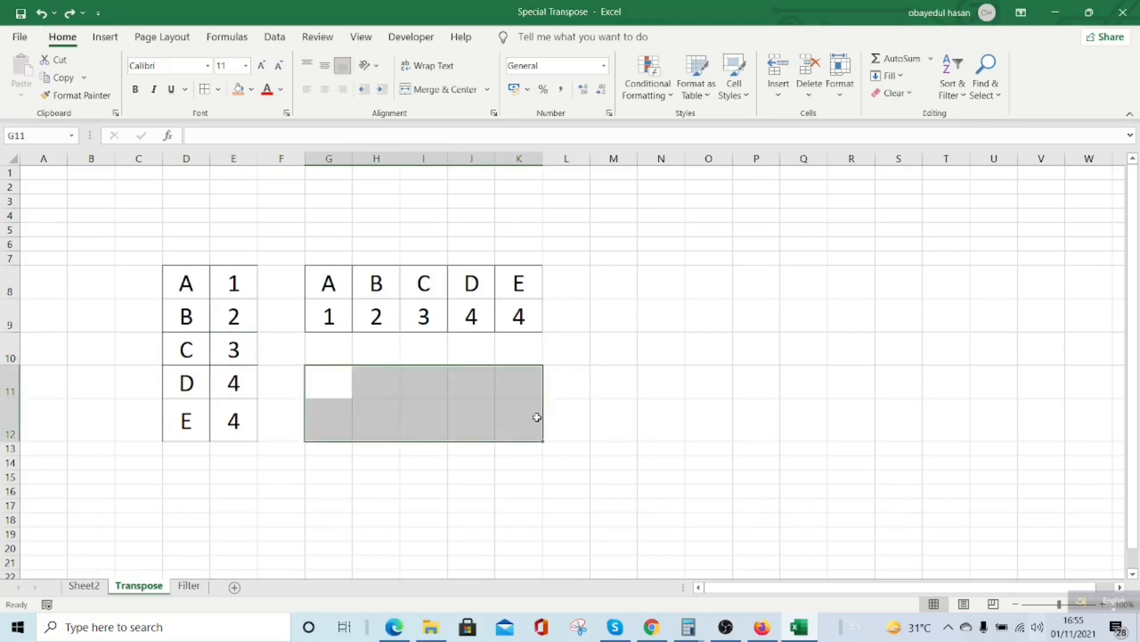
{"action": "type", "text": "="}
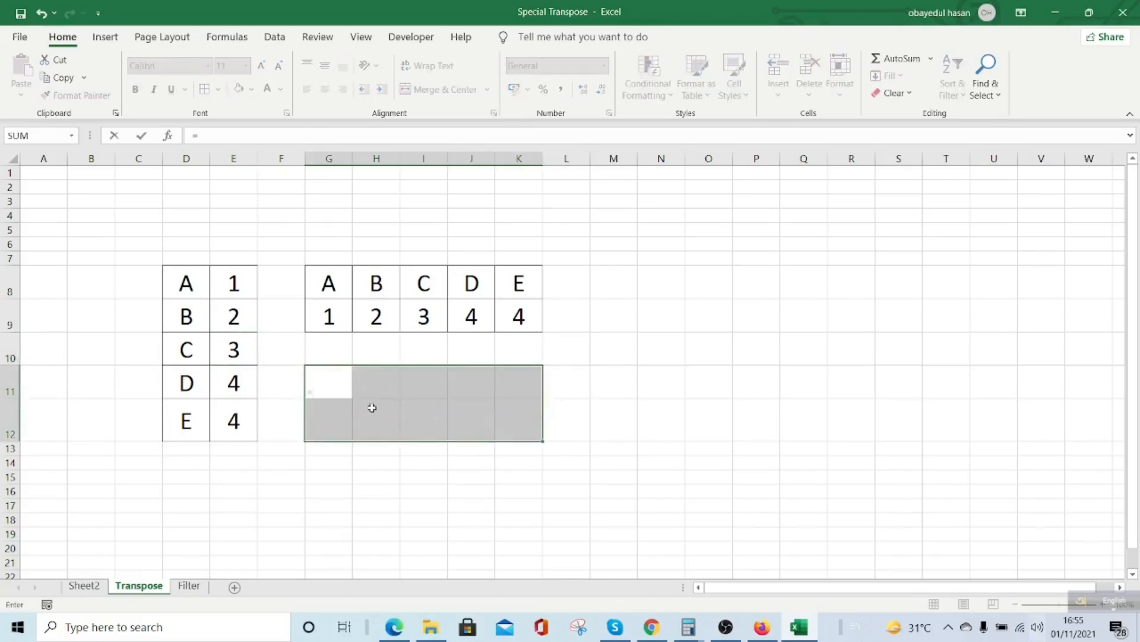
{"action": "type", "text": "tr"}
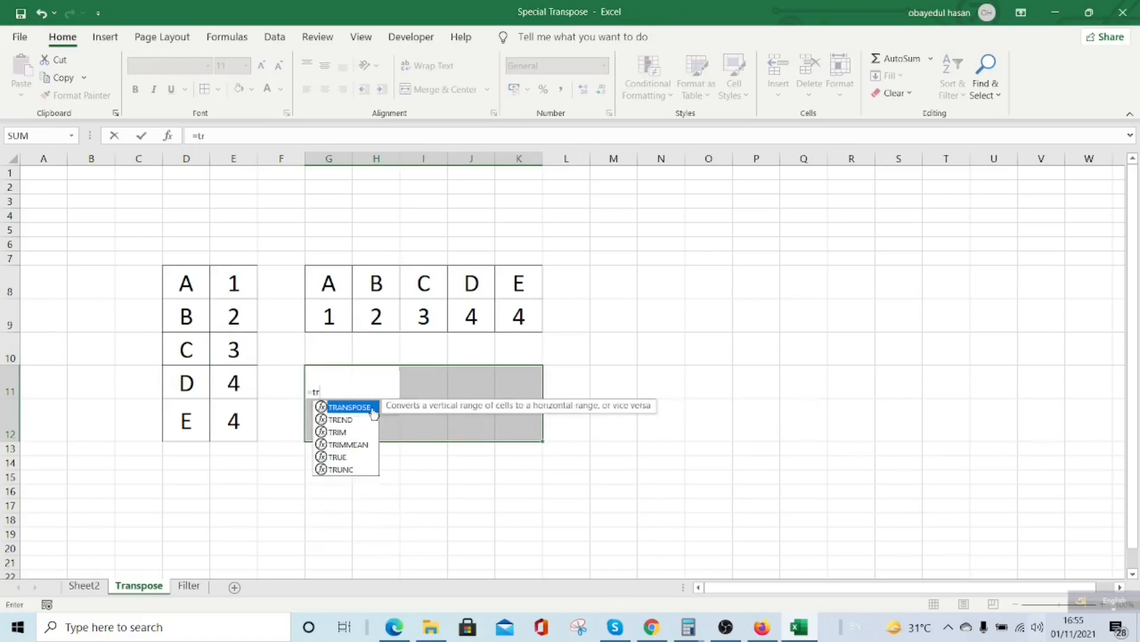
{"action": "double_click", "coordinate": [374, 411]}
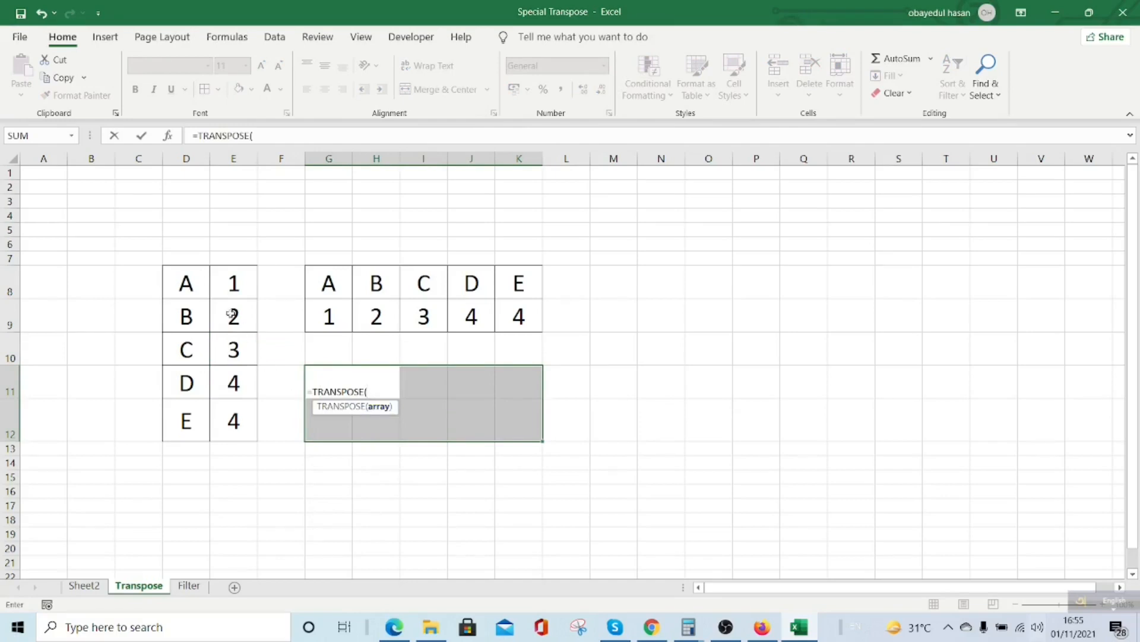
{"action": "left_click_drag", "start_coordinate": [182, 284], "coordinate": [233, 419]}
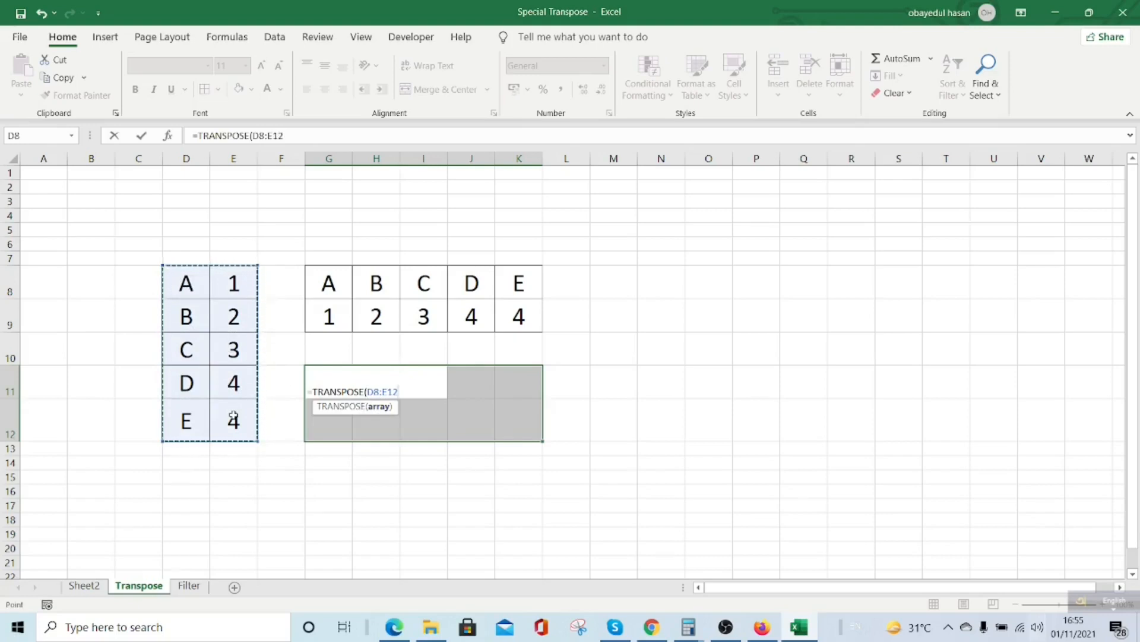
{"action": "key", "text": "ctrl+shift+Return"}
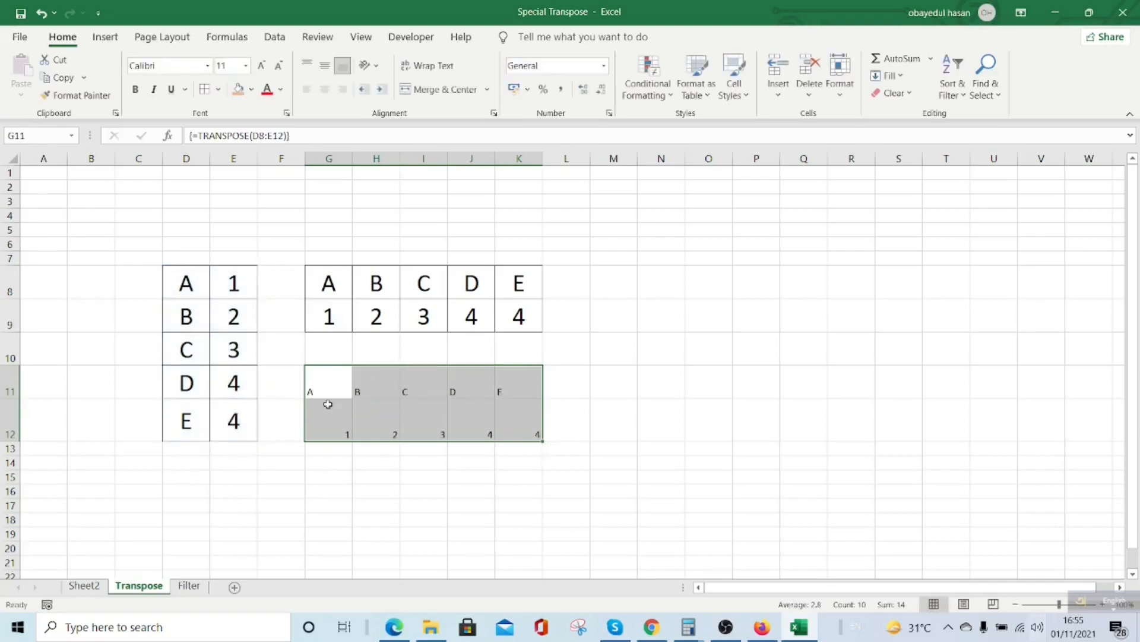
- Format G11:K12 with borders, the source table's font size, and centred horizontal and vertical alignment
{"action": "left_click", "coordinate": [245, 67]}
{"action": "left_click", "coordinate": [225, 282]}
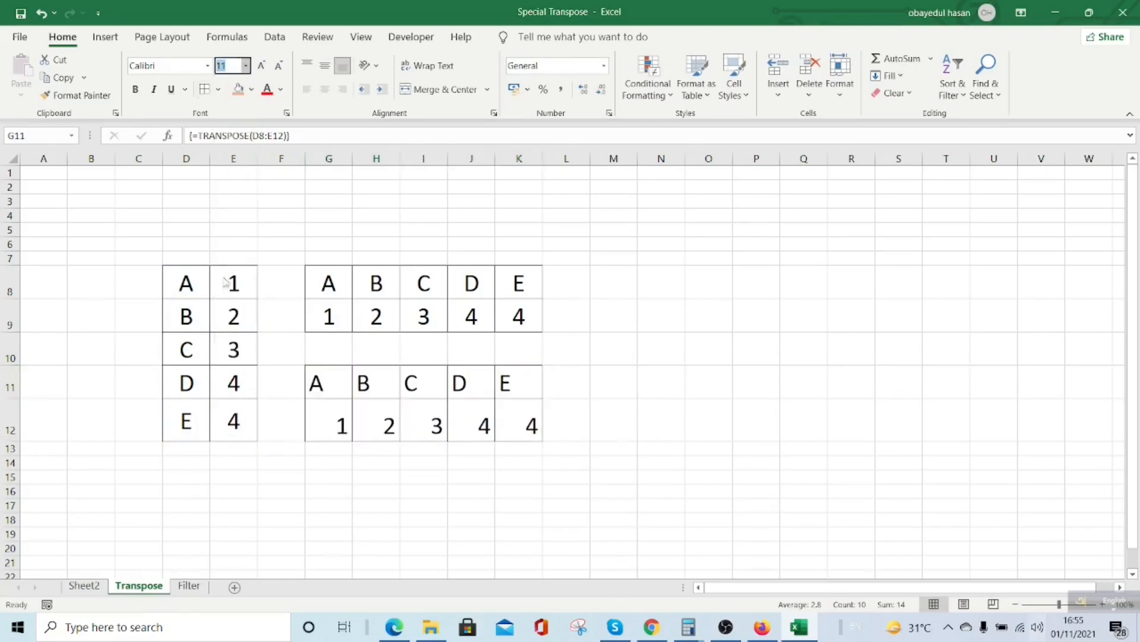
{"action": "left_click", "coordinate": [324, 89]}
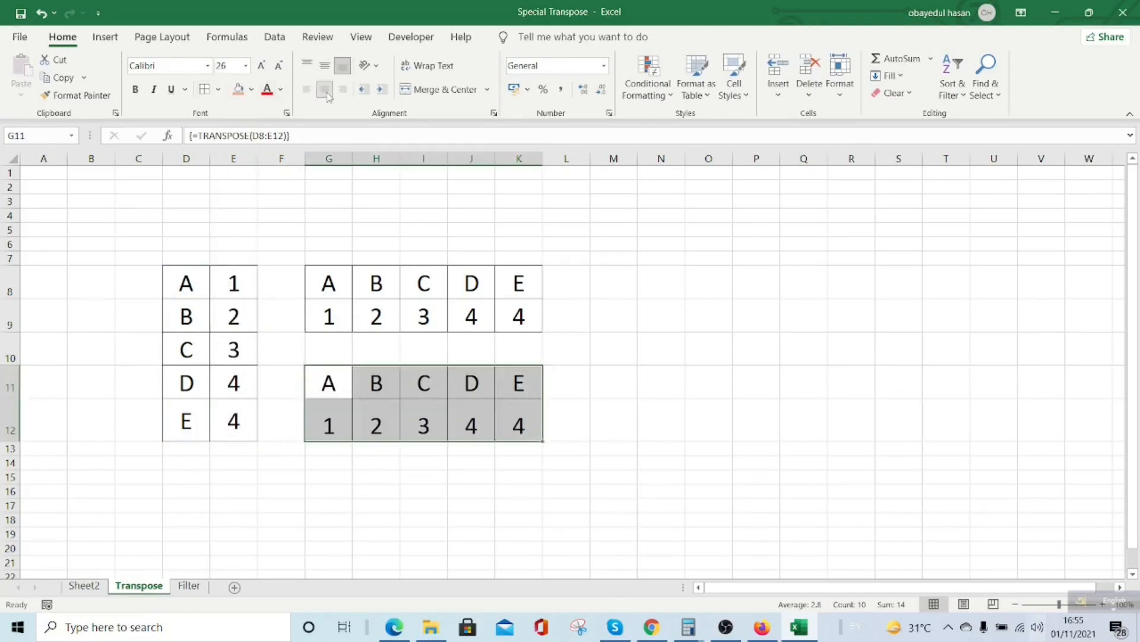
{"action": "left_click", "coordinate": [325, 65]}
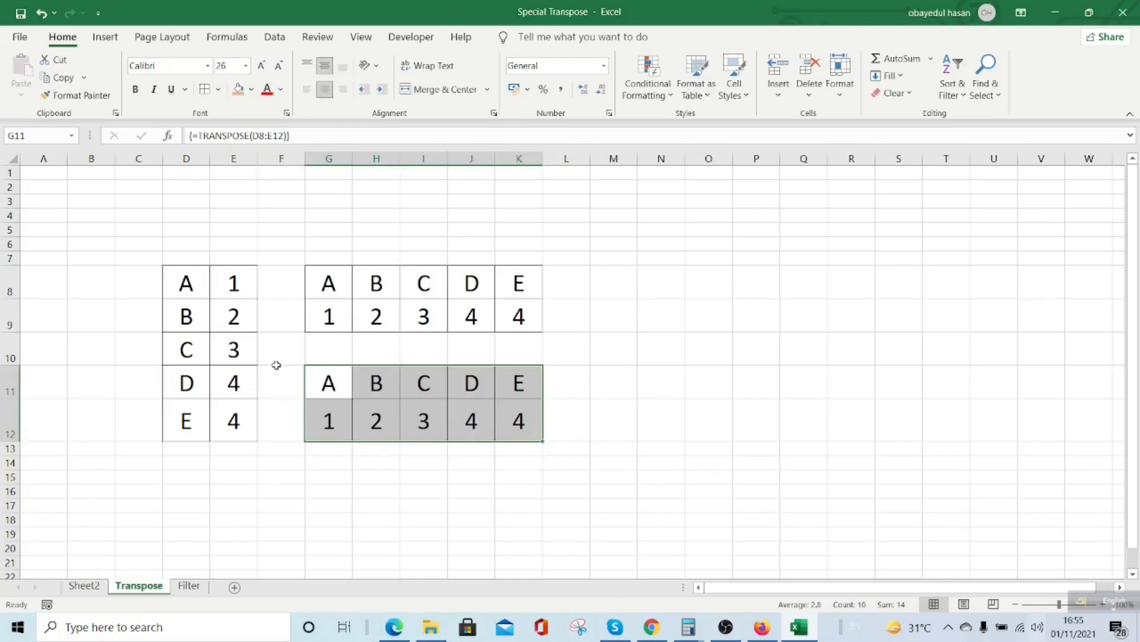
- Change the source table values to 200 in E10, 300 in E8 and 500 in E12
{"action": "left_click", "coordinate": [233, 353]}
{"action": "type", "text": "200"}
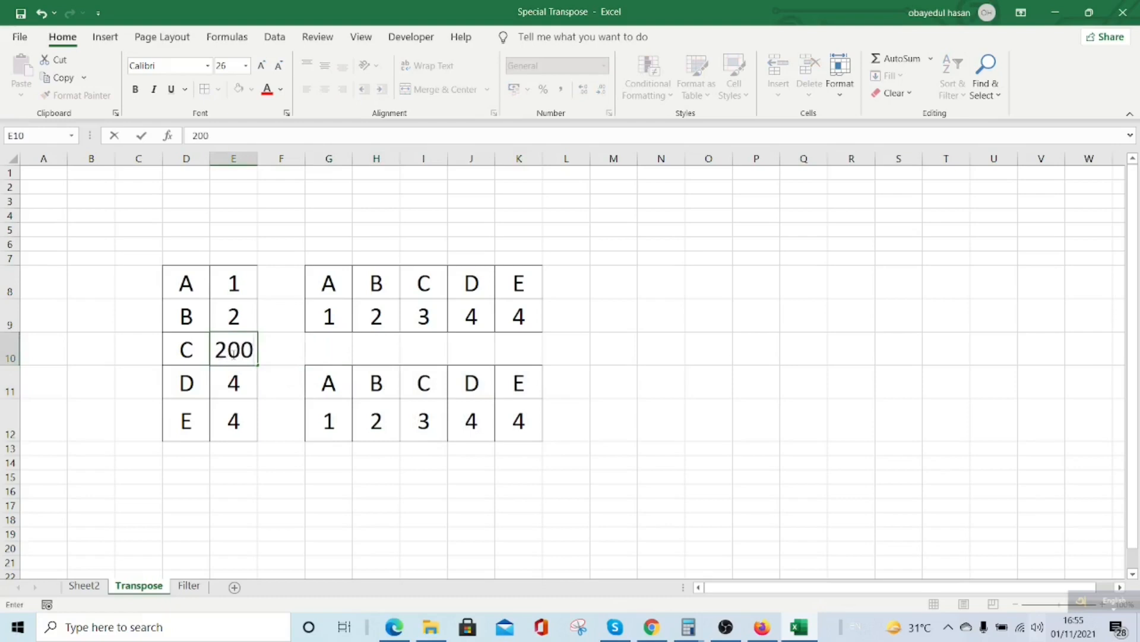
{"action": "key", "text": "Return"}
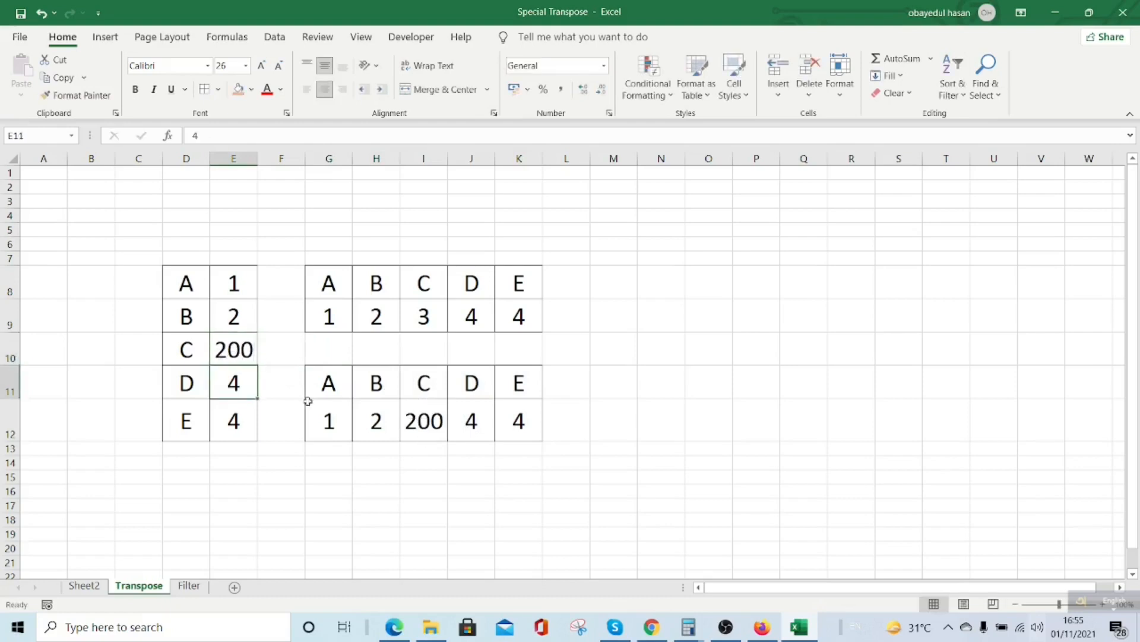
{"action": "left_click", "coordinate": [240, 288]}
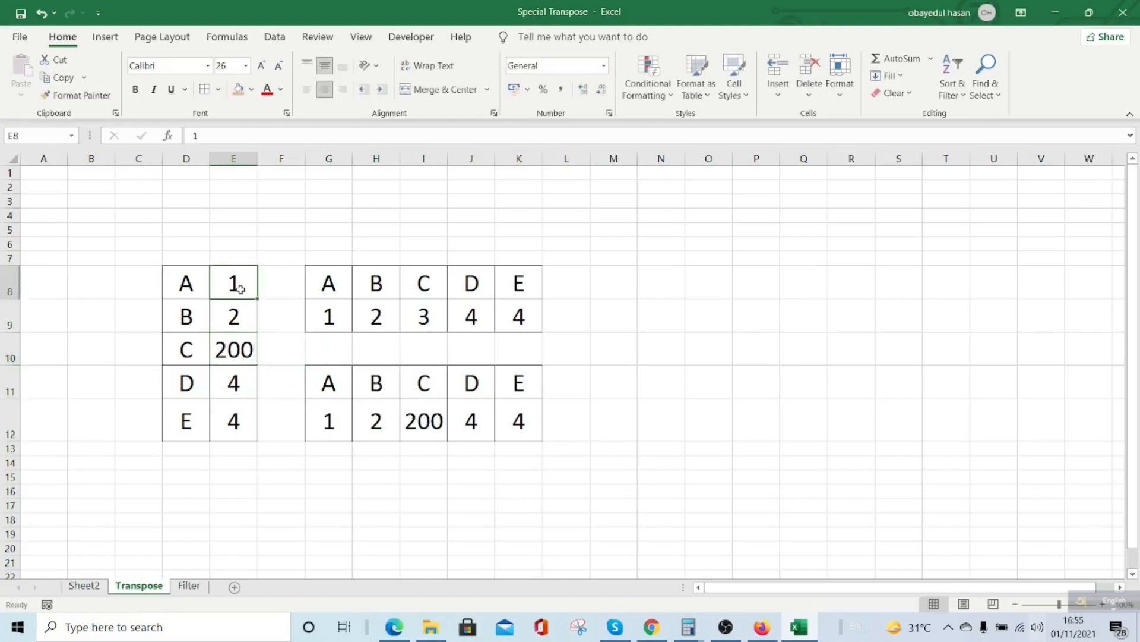
{"action": "type", "text": "300"}
{"action": "key", "text": "Return"}
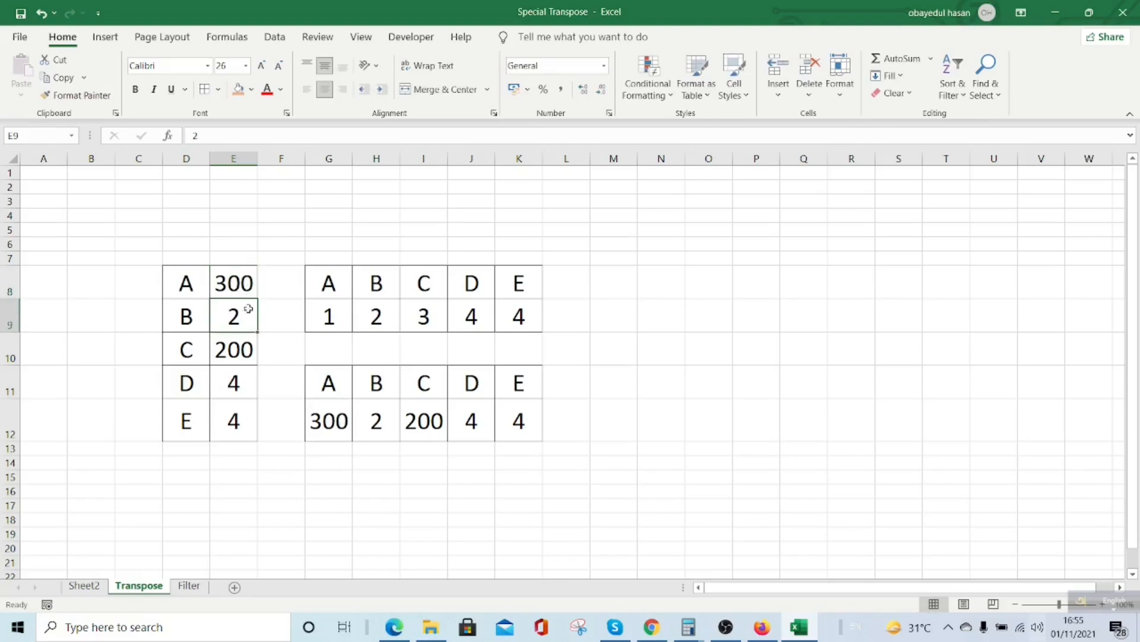
{"action": "left_click", "coordinate": [234, 422]}
{"action": "type", "text": "500"}
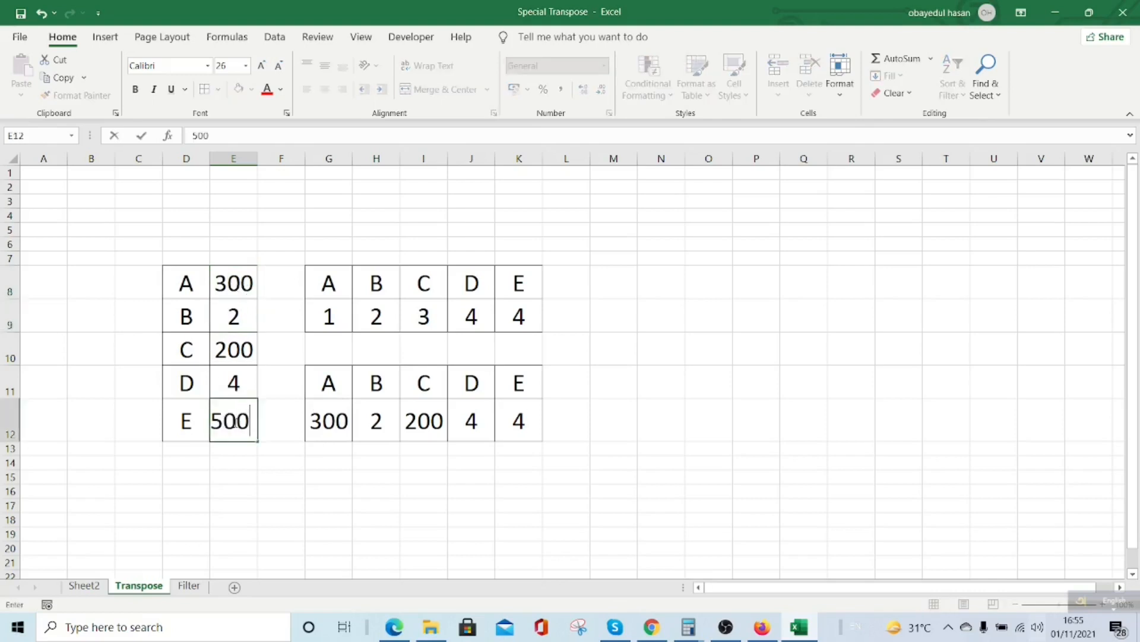
{"action": "key", "text": "Return"}
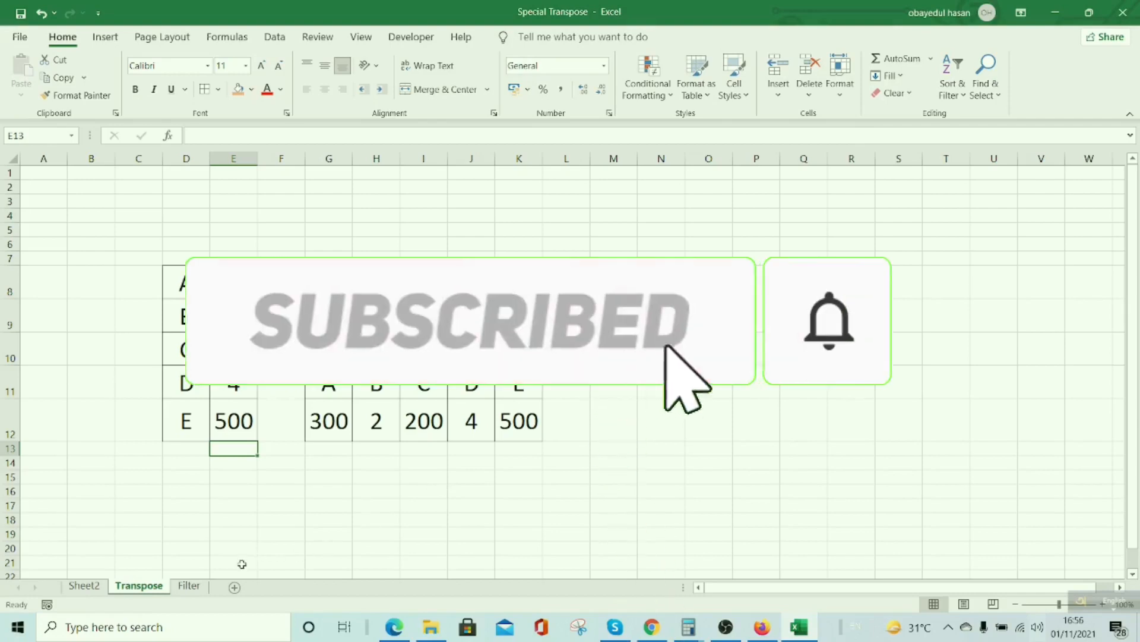
- On the Filter sheet, add filters to the headers of the sales data in C3:G25
{"action": "left_click", "coordinate": [190, 586]}
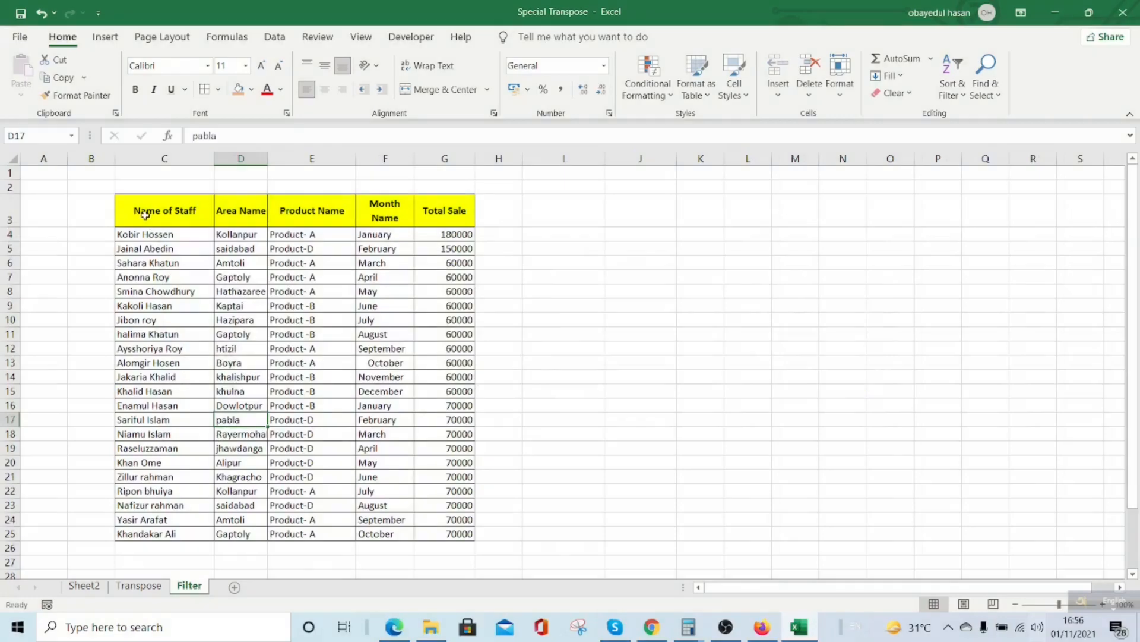
{"action": "left_click_drag", "start_coordinate": [144, 214], "coordinate": [455, 534]}
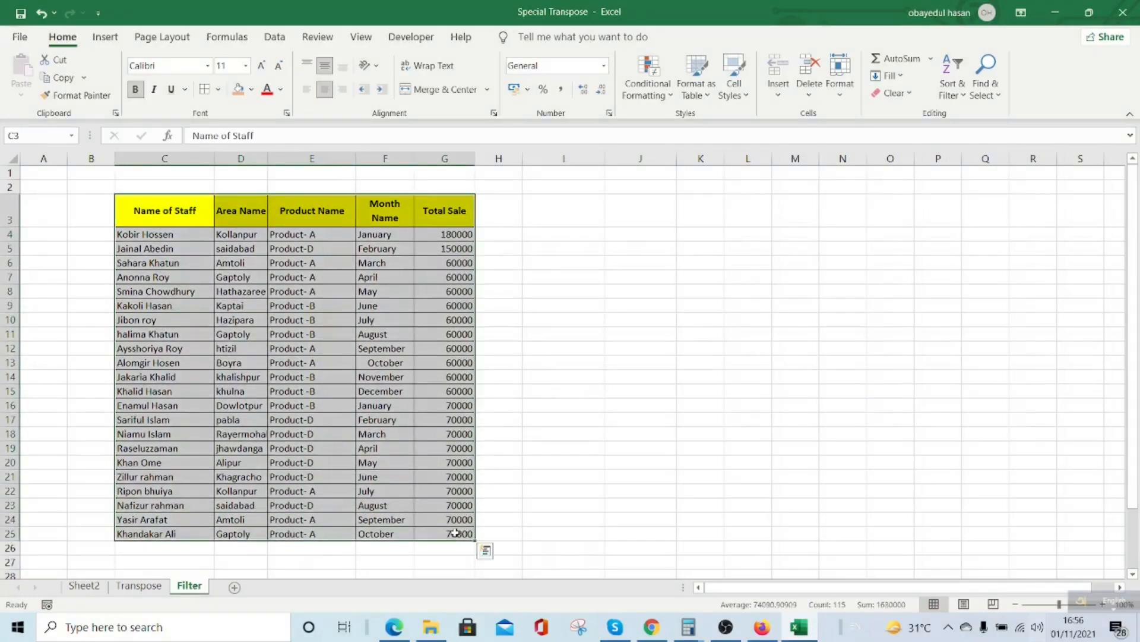
{"action": "left_click", "coordinate": [272, 38]}
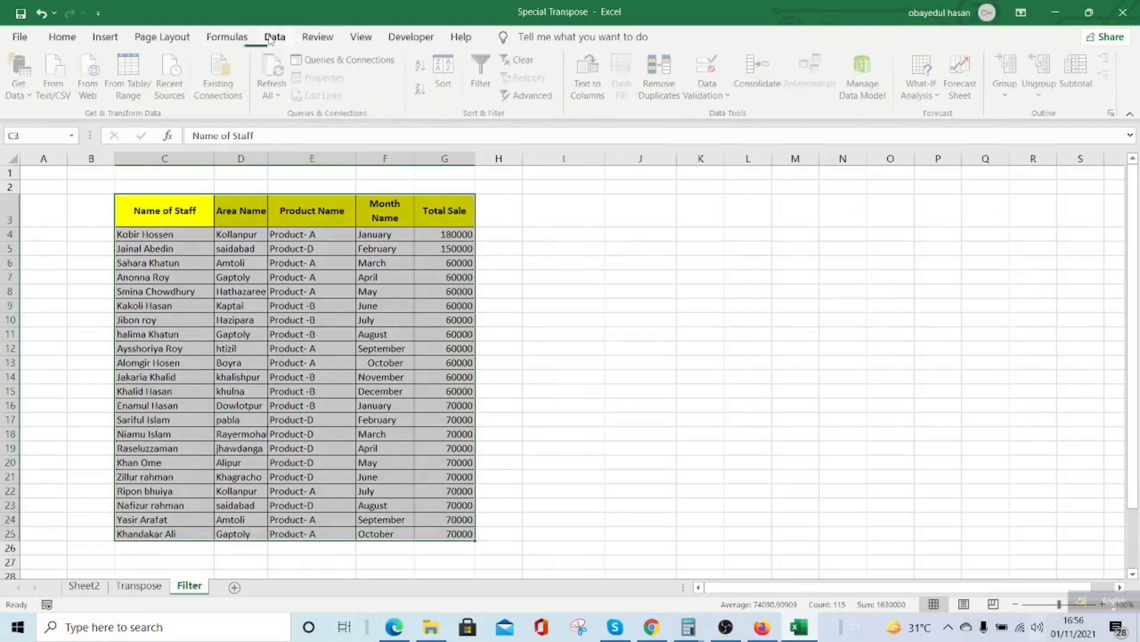
{"action": "left_click", "coordinate": [480, 84]}
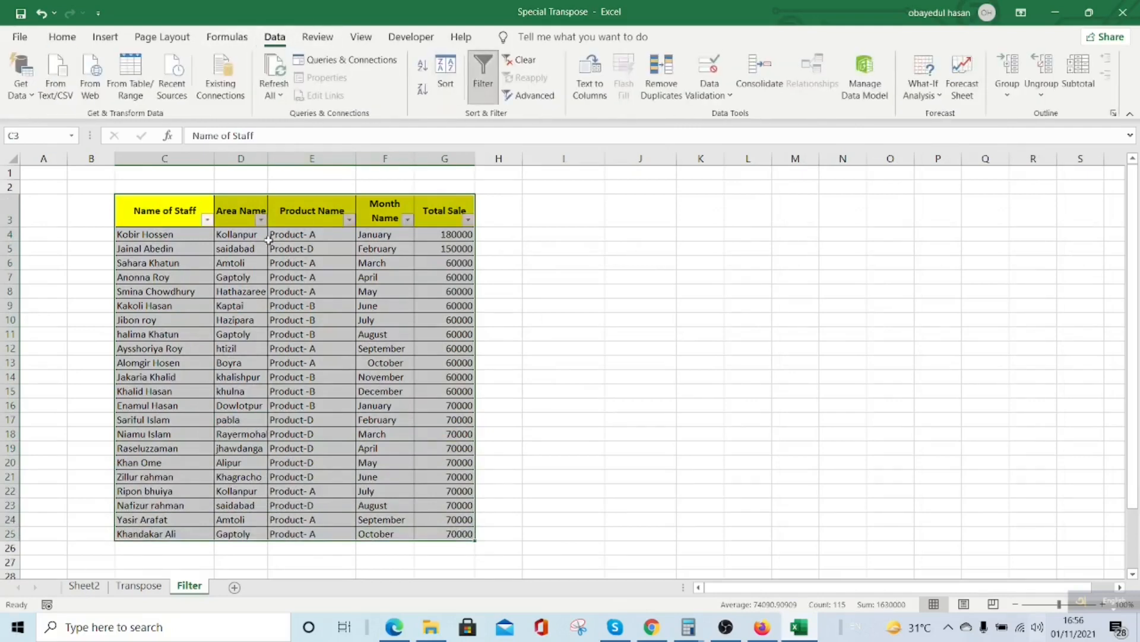
- Filter the Product Name column to show only Product- A
{"action": "left_click", "coordinate": [207, 220]}
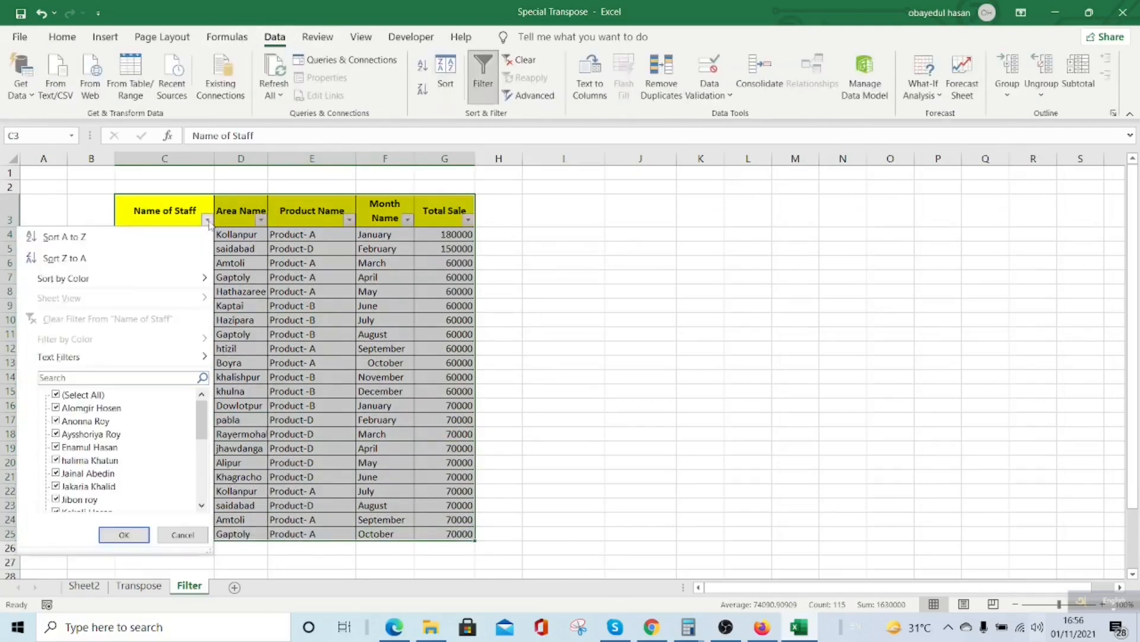
{"action": "left_click", "coordinate": [262, 221]}
{"action": "left_click", "coordinate": [262, 221]}
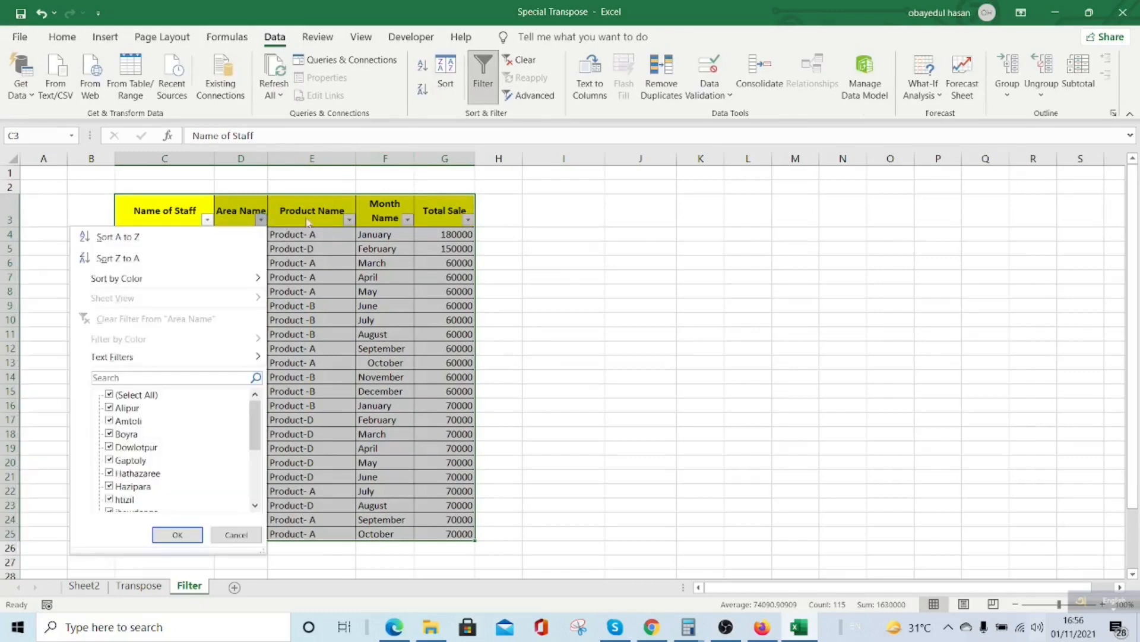
{"action": "left_click", "coordinate": [350, 220]}
{"action": "left_click", "coordinate": [350, 220]}
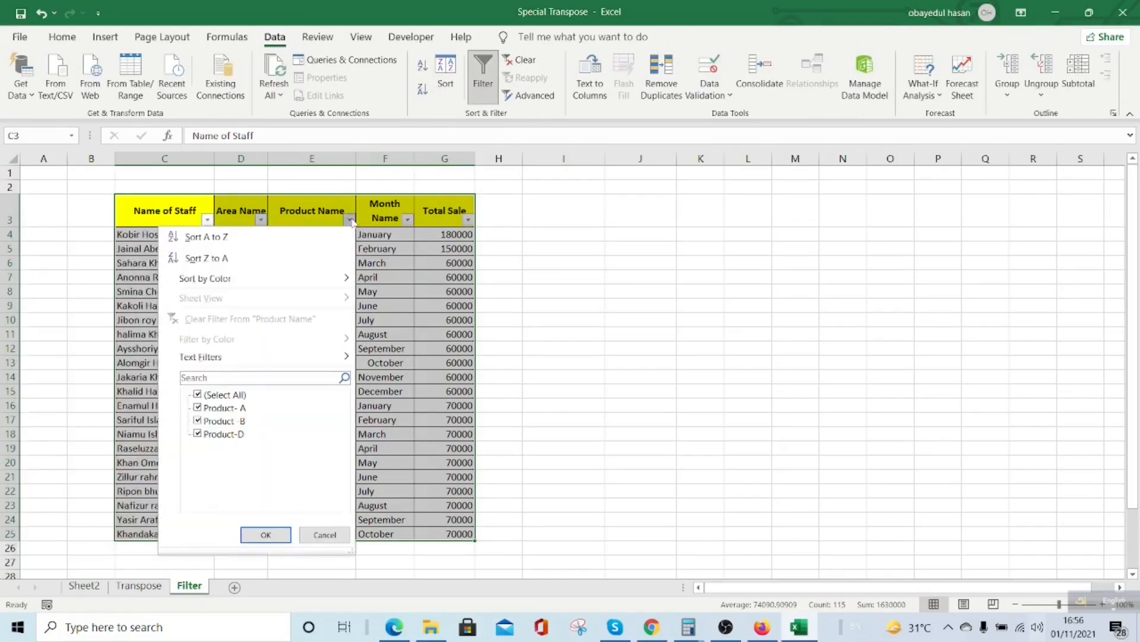
{"action": "left_click", "coordinate": [198, 395]}
{"action": "left_click", "coordinate": [197, 407]}
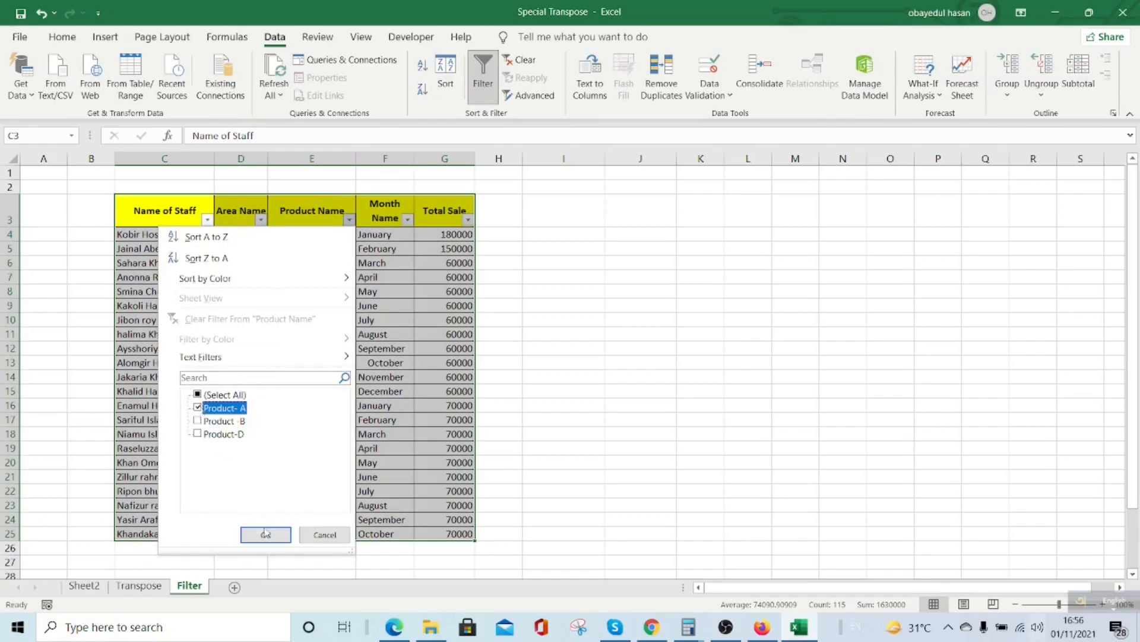
{"action": "left_click", "coordinate": [266, 534]}
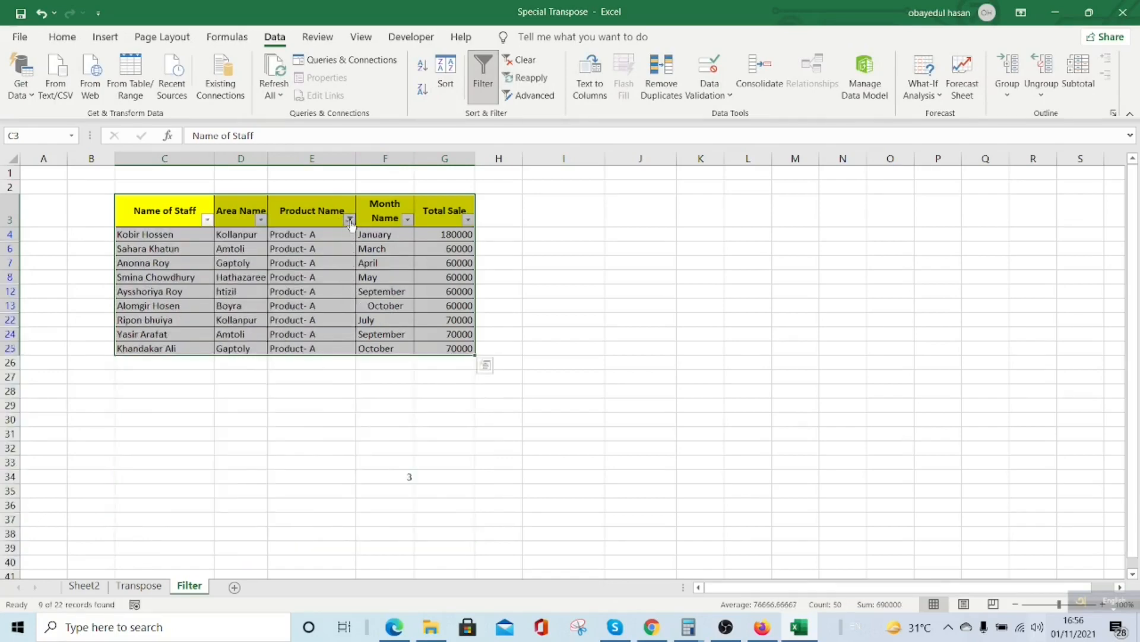
- Reselect all products in the Product Name filter to show every row again
{"action": "left_click", "coordinate": [350, 219]}
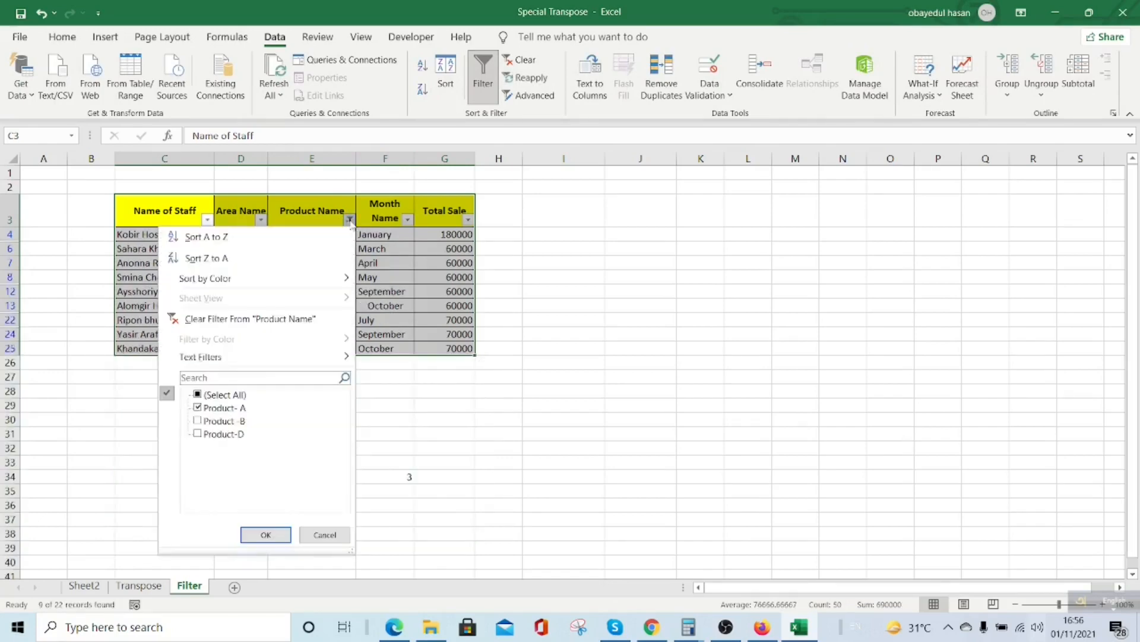
{"action": "left_click", "coordinate": [197, 395]}
{"action": "left_click", "coordinate": [274, 534]}
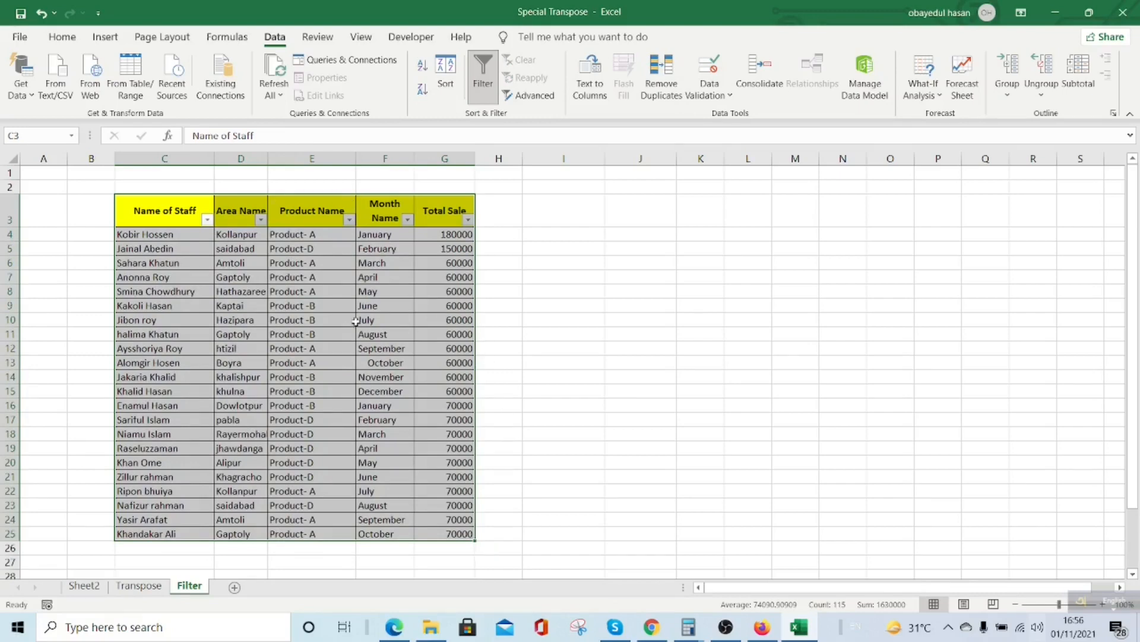
- Convert the sales data in C3:G25 into a table with headers and apply the gold banded table style
{"action": "key", "text": "ctrl+t"}
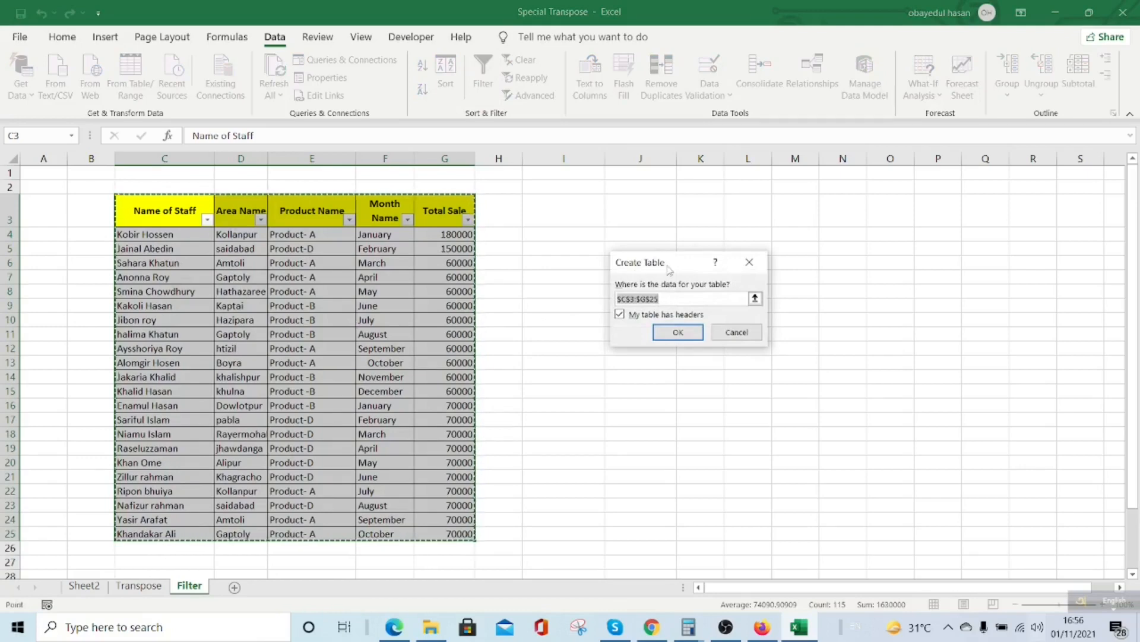
{"action": "left_click", "coordinate": [620, 314]}
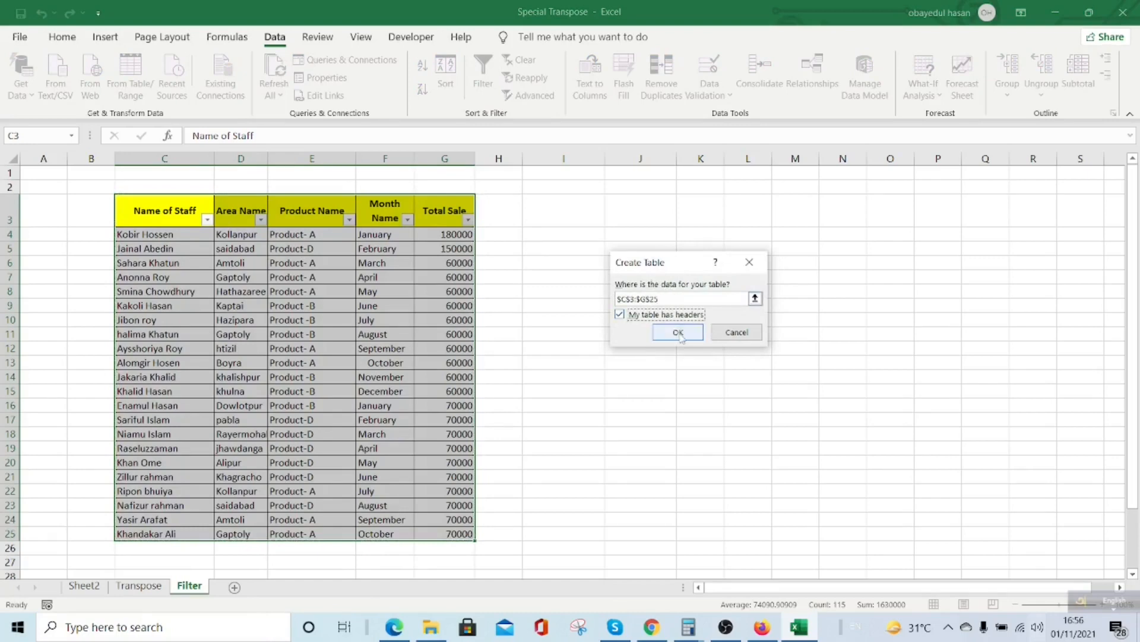
{"action": "left_click", "coordinate": [678, 333]}
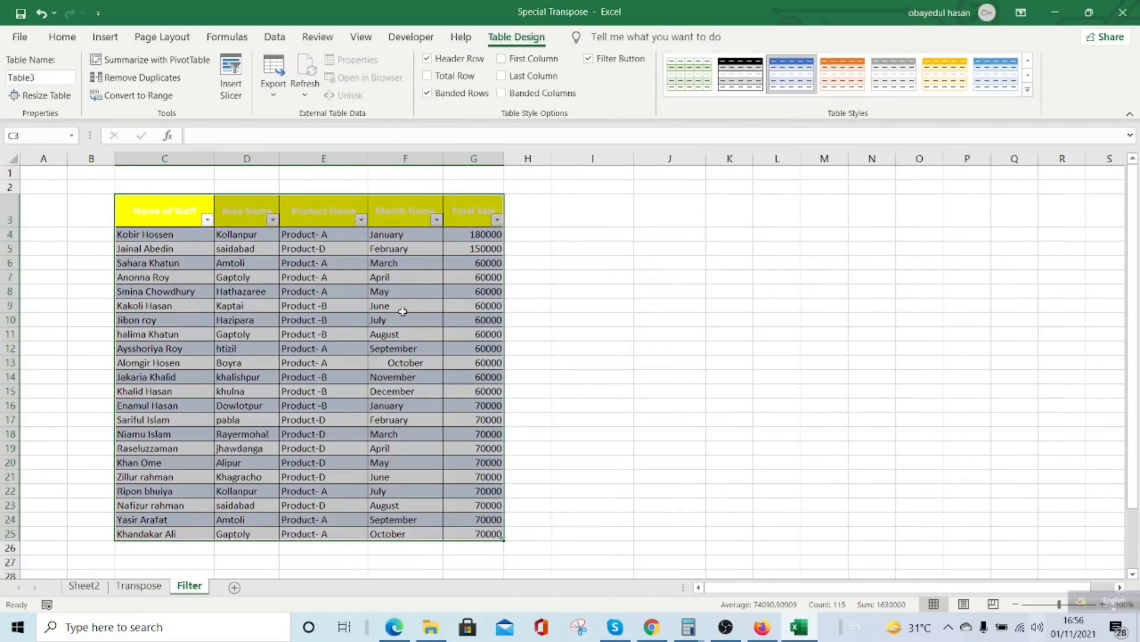
{"action": "left_click", "coordinate": [940, 76]}
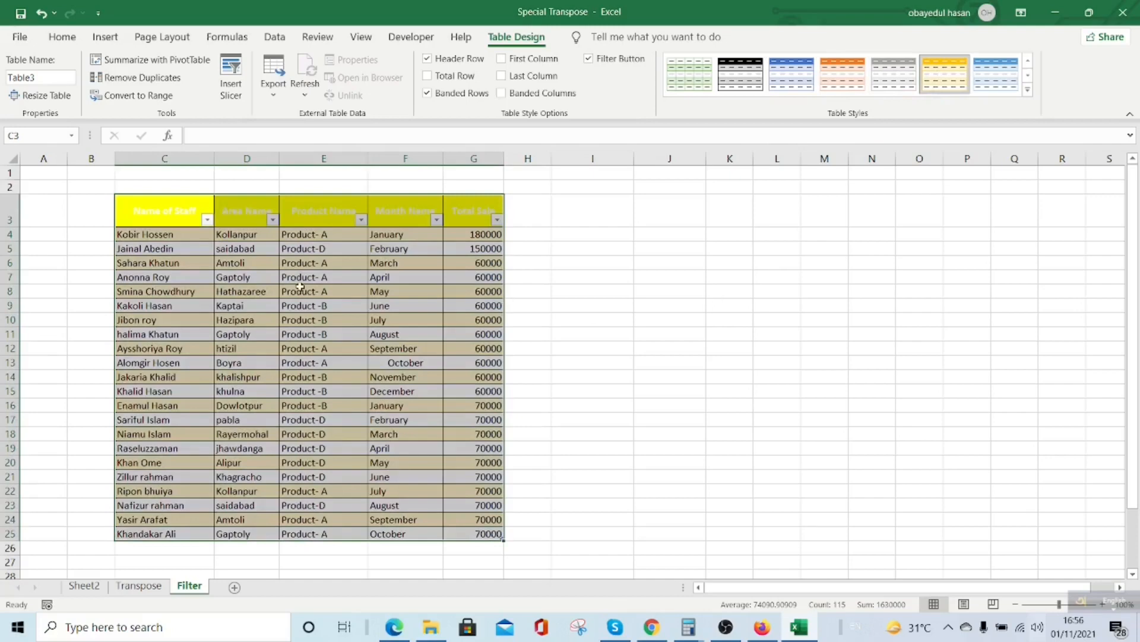
- Insert slicers for the table's Area Name and Product Name fields
{"action": "left_click", "coordinate": [104, 39]}
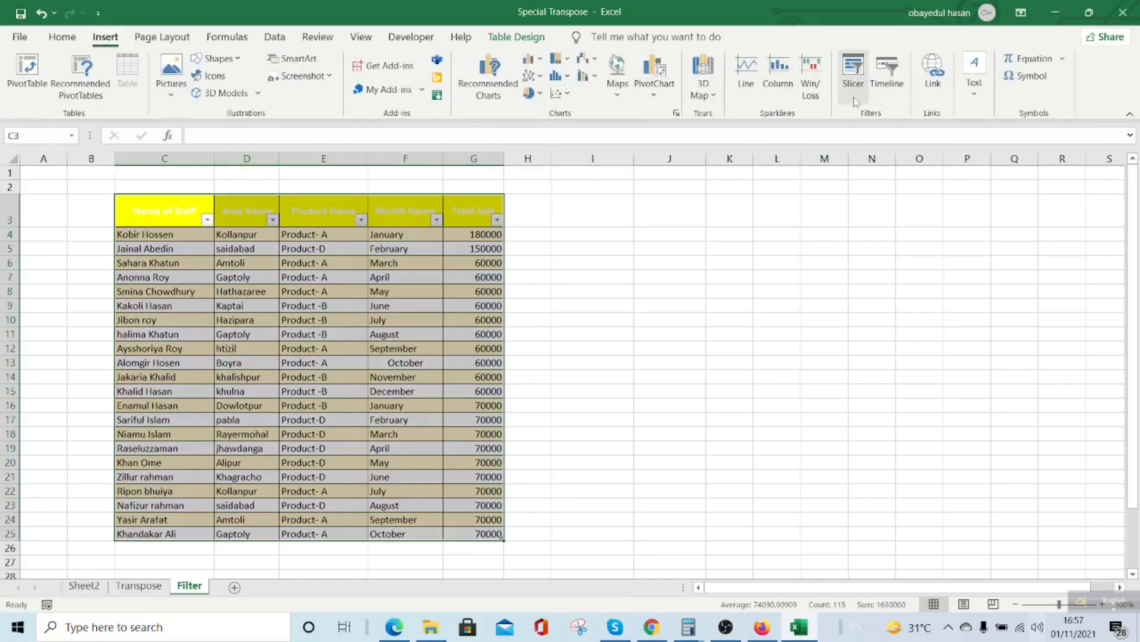
{"action": "left_click", "coordinate": [856, 102]}
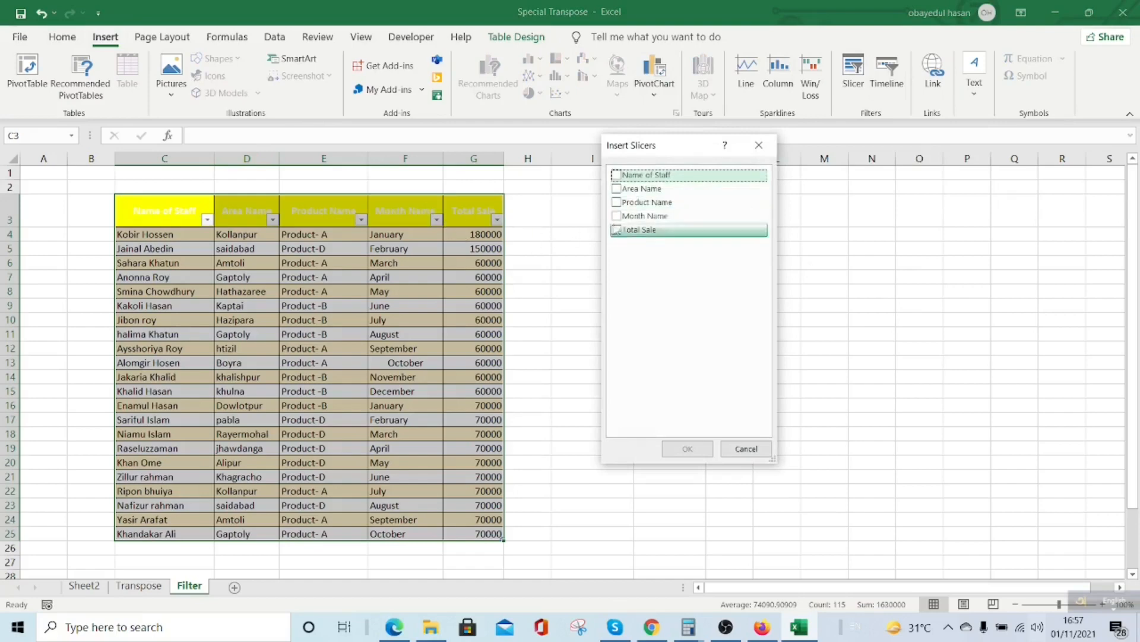
{"action": "left_click", "coordinate": [617, 188]}
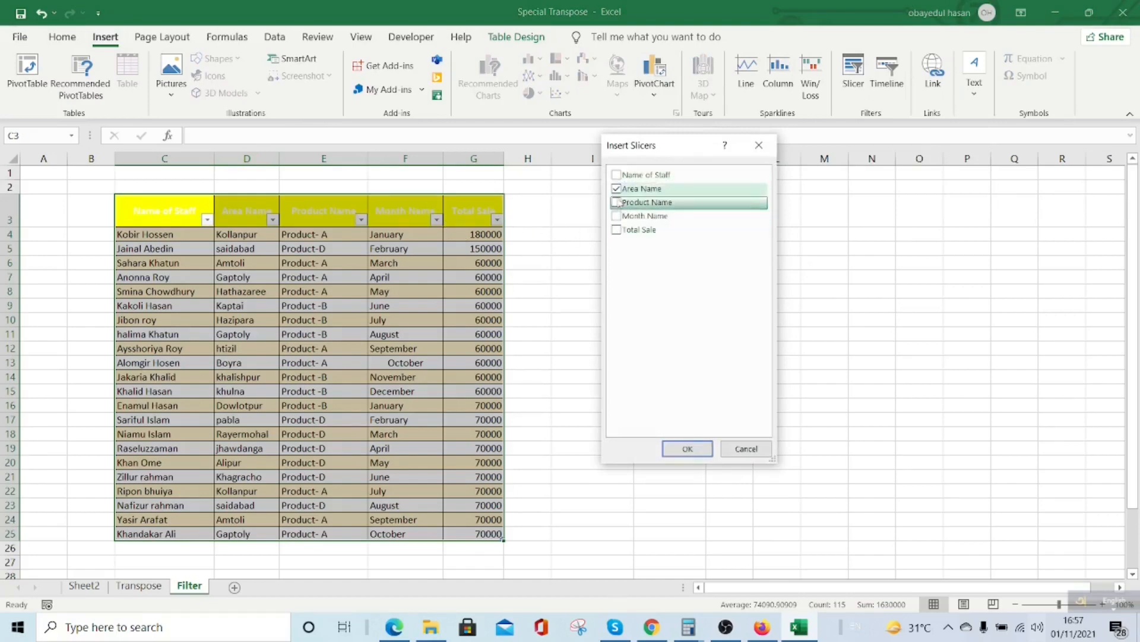
{"action": "left_click", "coordinate": [617, 202]}
{"action": "left_click", "coordinate": [617, 217]}
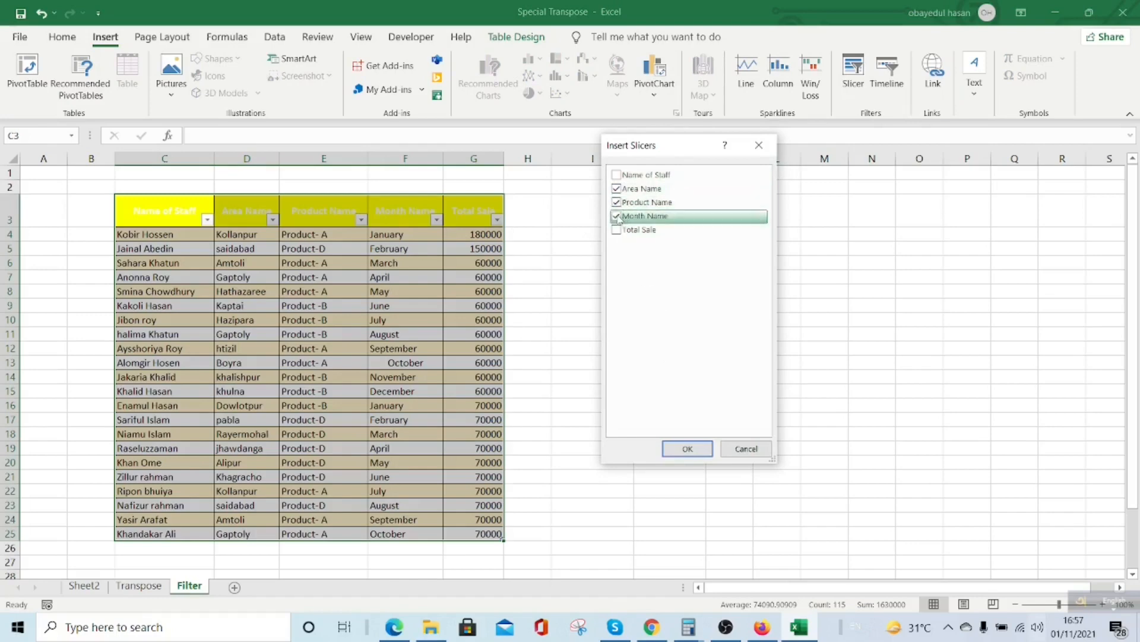
{"action": "left_click", "coordinate": [617, 216]}
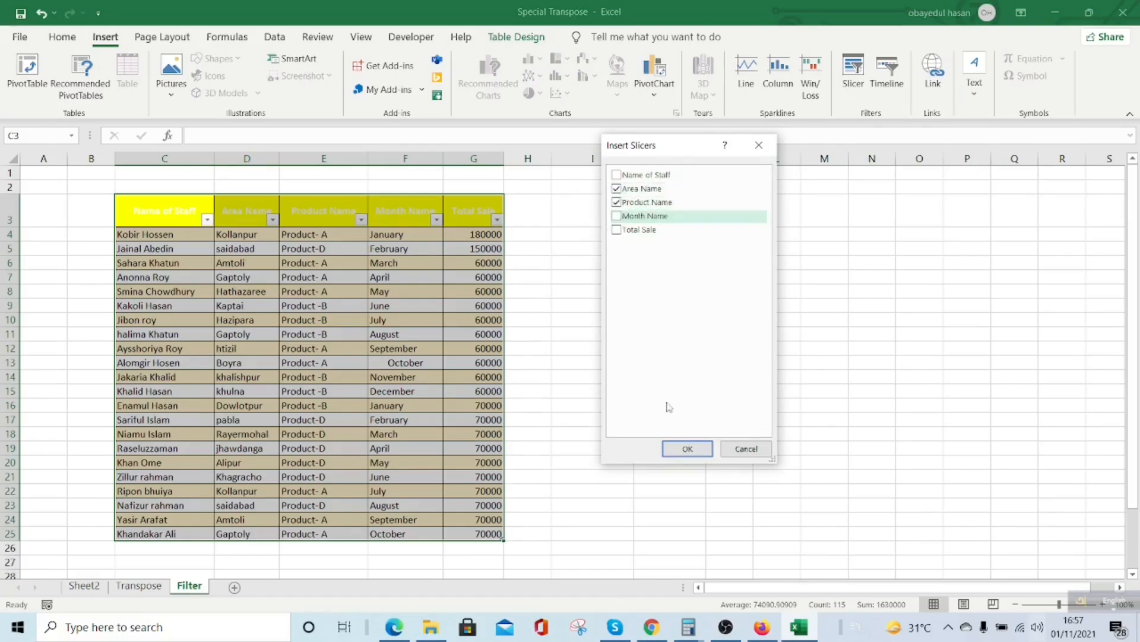
{"action": "left_click", "coordinate": [688, 449]}
- Place the Product Name slicer over columns P to R and the Area Name slicer directly beside it, clear of the table
{"action": "left_click_drag", "start_coordinate": [586, 303], "coordinate": [1051, 212]}
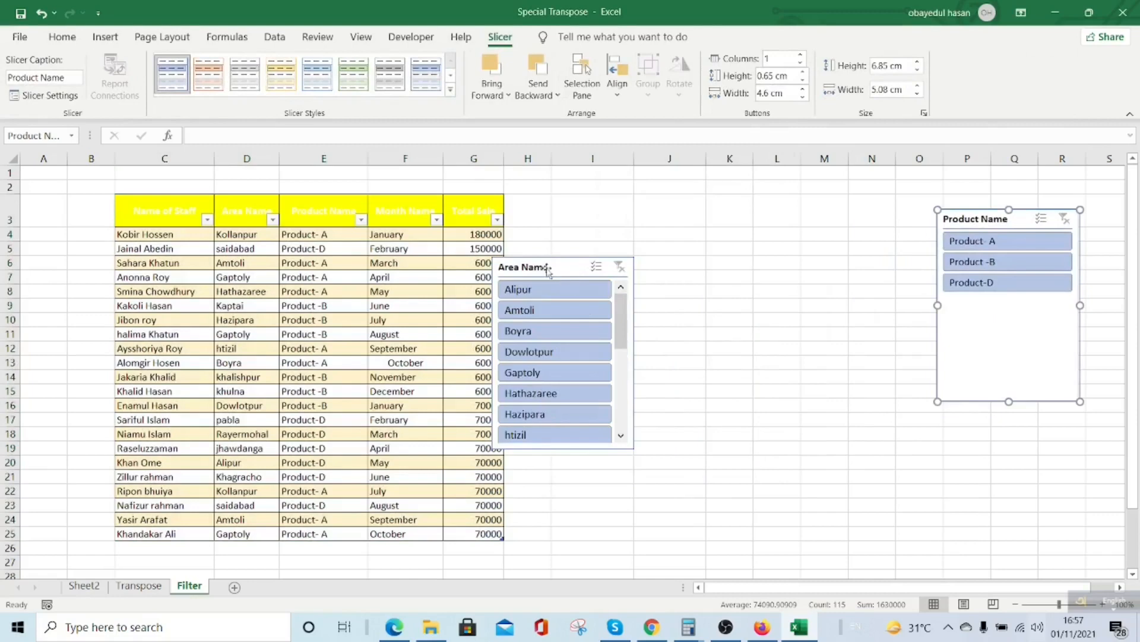
{"action": "left_click_drag", "start_coordinate": [548, 269], "coordinate": [832, 253]}
{"action": "left_click", "coordinate": [576, 267]}
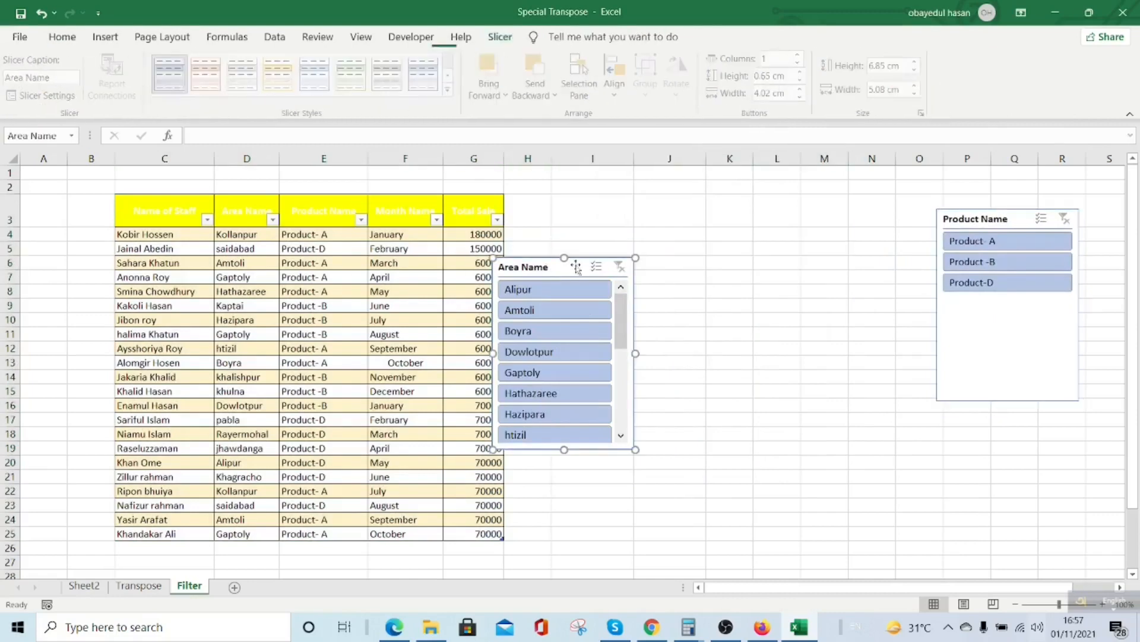
{"action": "left_click_drag", "start_coordinate": [577, 268], "coordinate": [873, 216]}
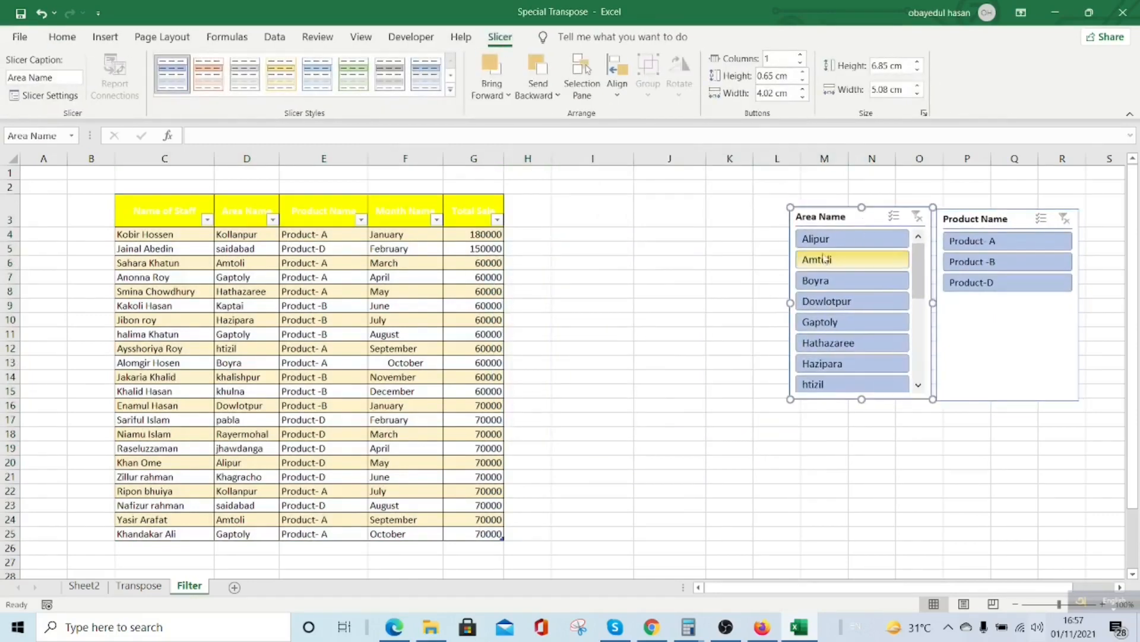
- Filter the table with the Area Name slicer by Alipur, Amtoli, Dowlotpur and Gaptoly one at a time, and clear that filter
{"action": "left_click", "coordinate": [823, 239]}
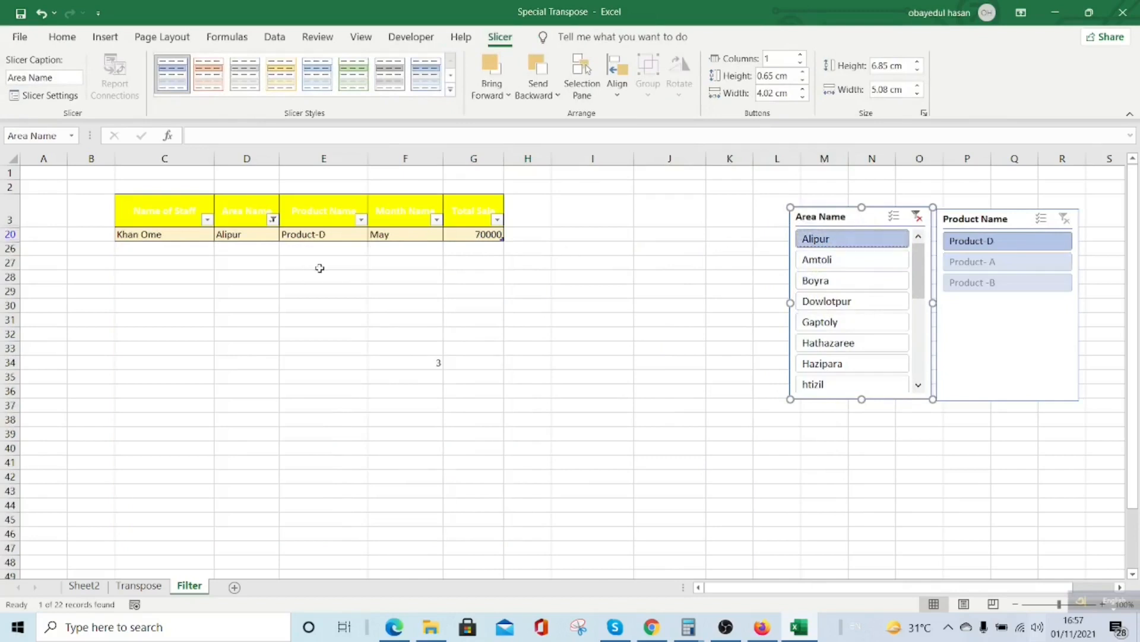
{"action": "left_click", "coordinate": [856, 261]}
{"action": "left_click", "coordinate": [856, 302]}
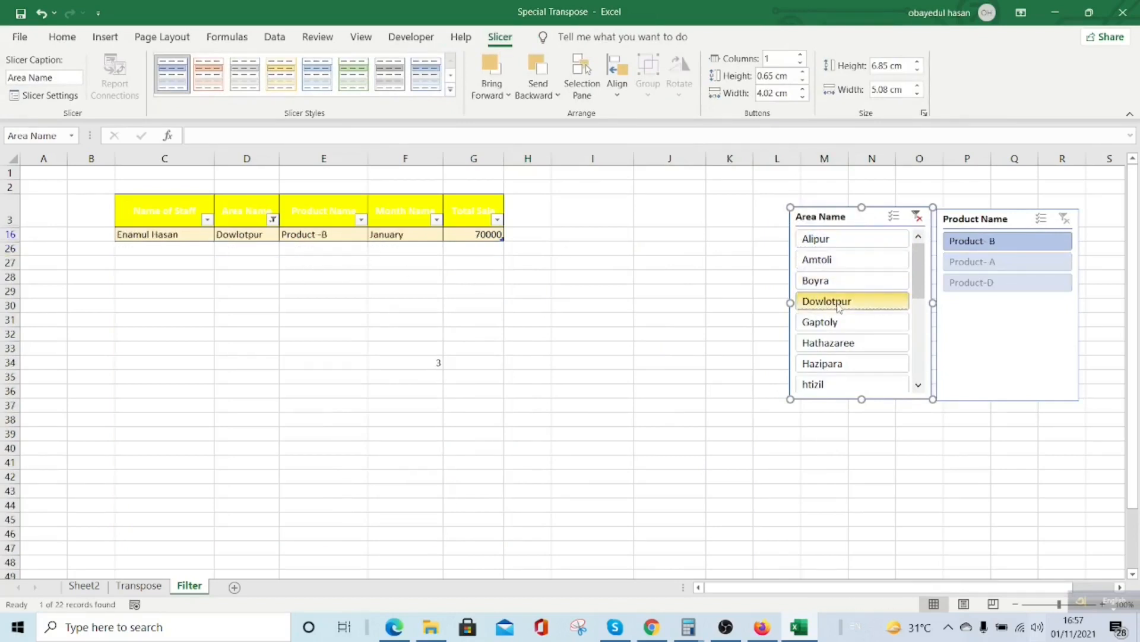
{"action": "left_click", "coordinate": [844, 321]}
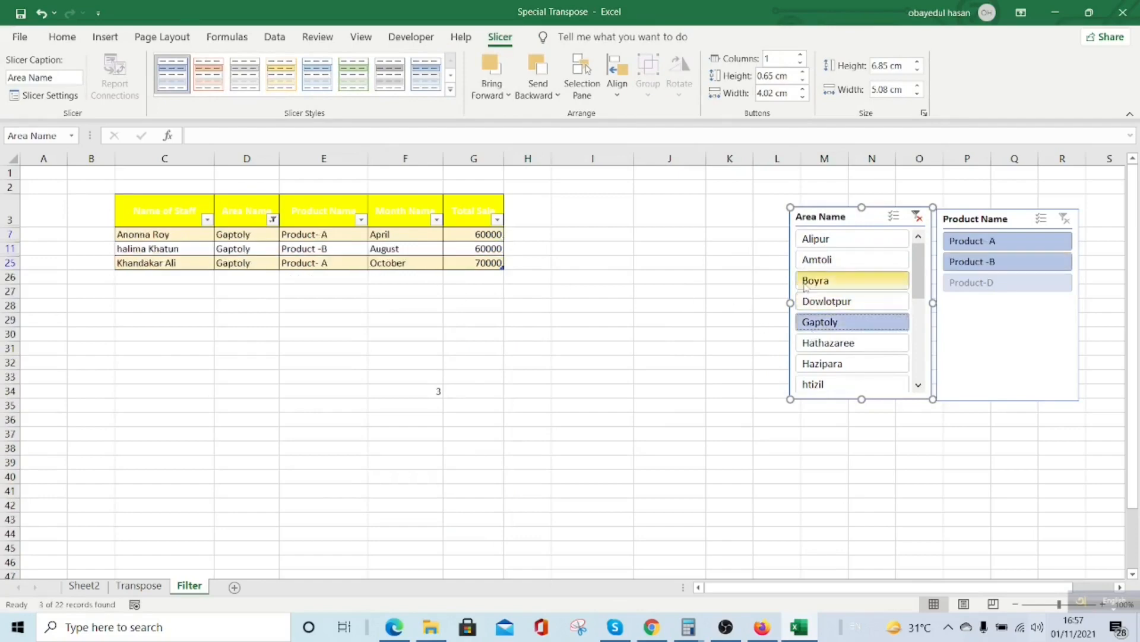
{"action": "left_click", "coordinate": [919, 219]}
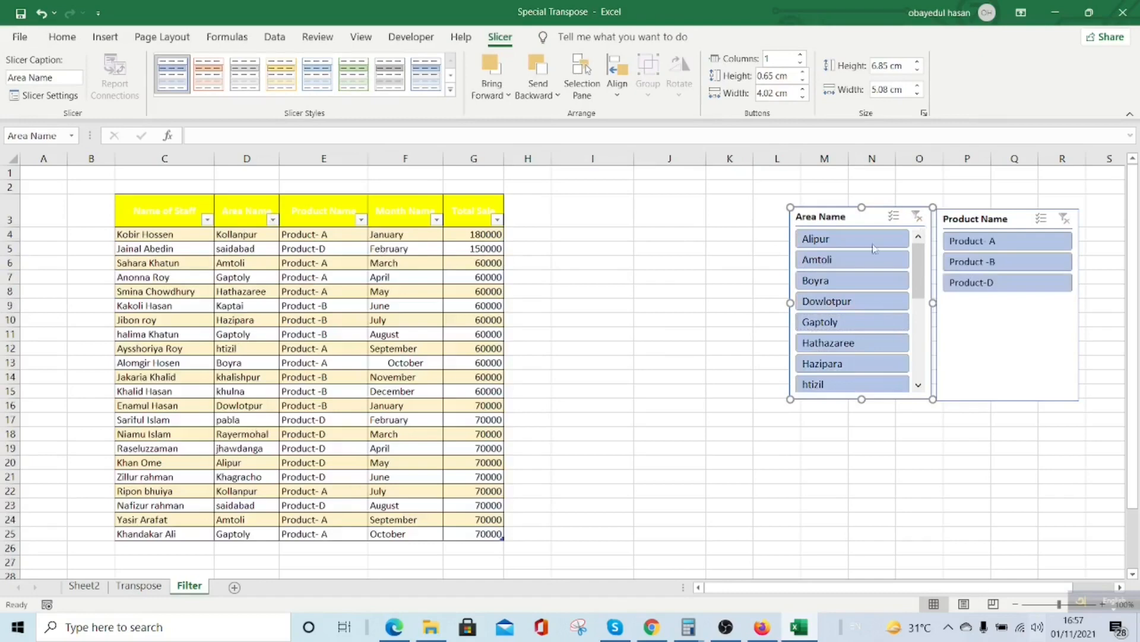
- Filter the table with the Product Name slicer by Product- A, Product-D and finally Product -B
{"action": "left_click", "coordinate": [991, 242]}
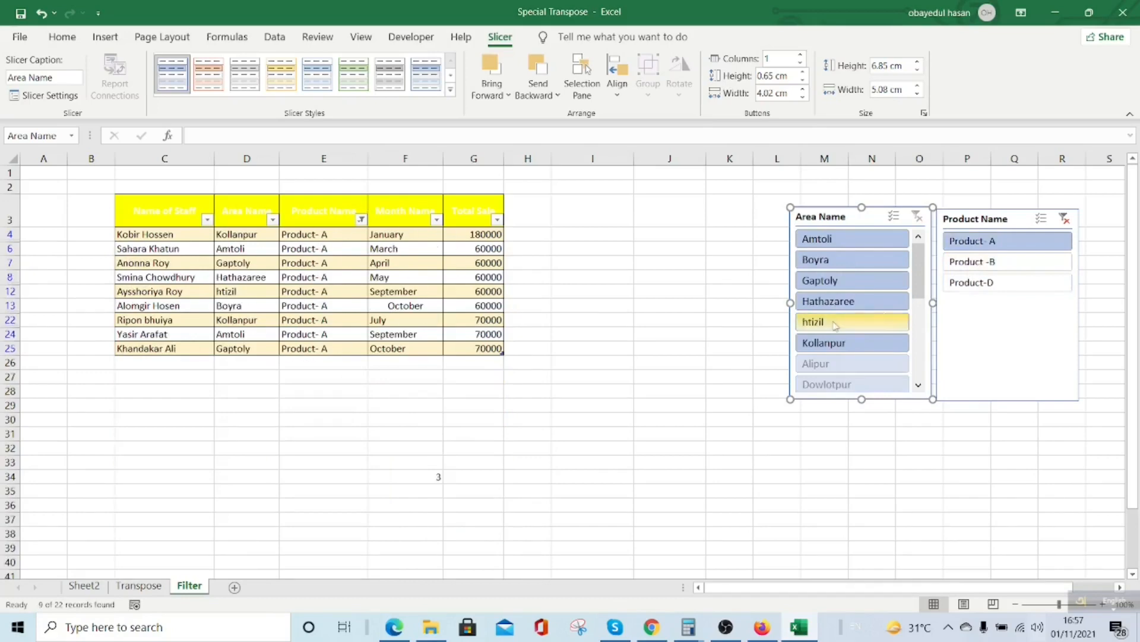
{"action": "left_click", "coordinate": [971, 286]}
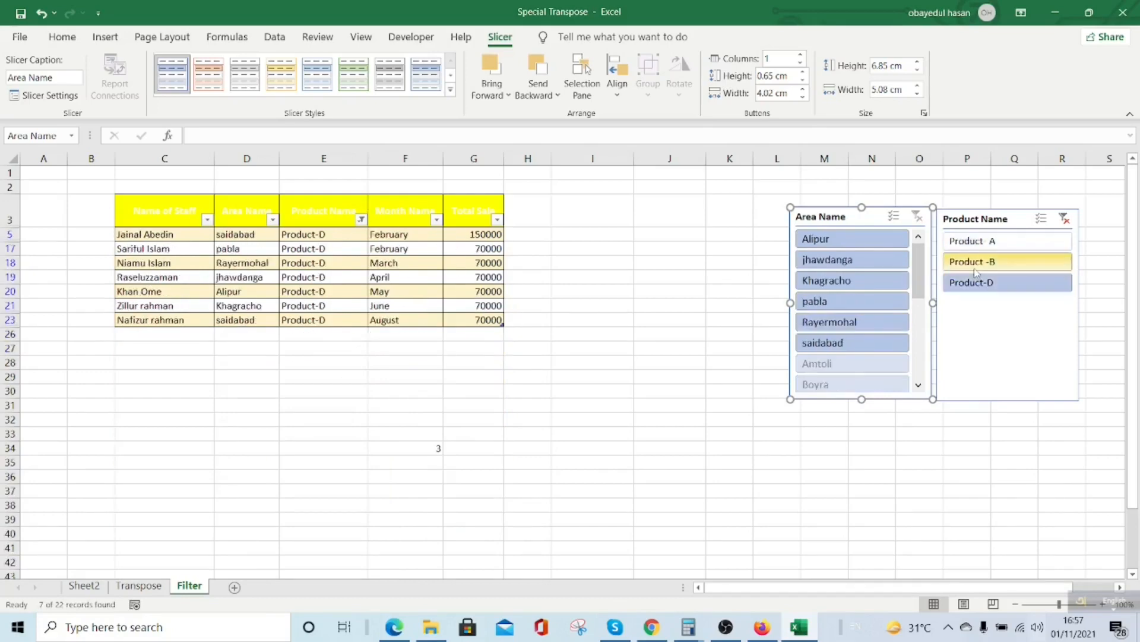
{"action": "left_click", "coordinate": [974, 264]}
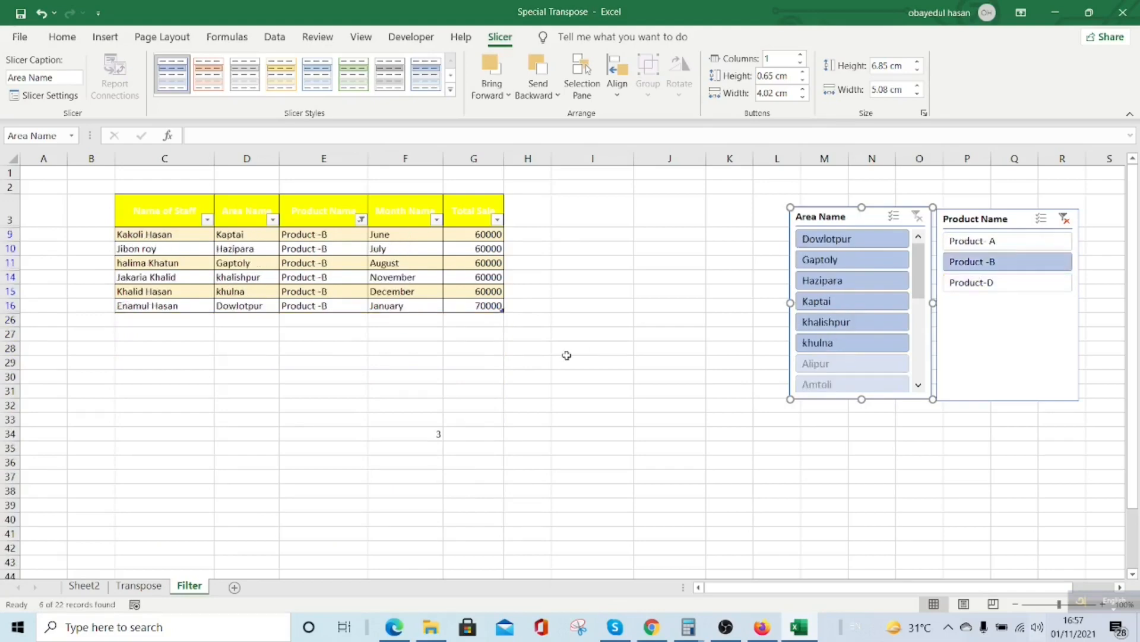